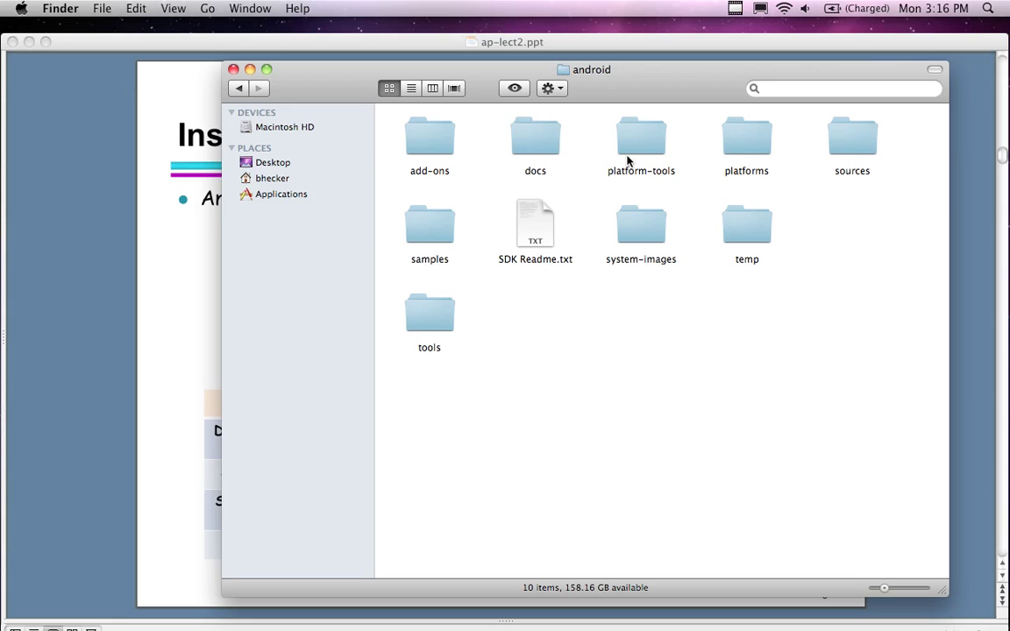
Open the tools folder inside the android SDK folder and show its contents from the beginning.
left_click_drag(642, 86, 536, 403)
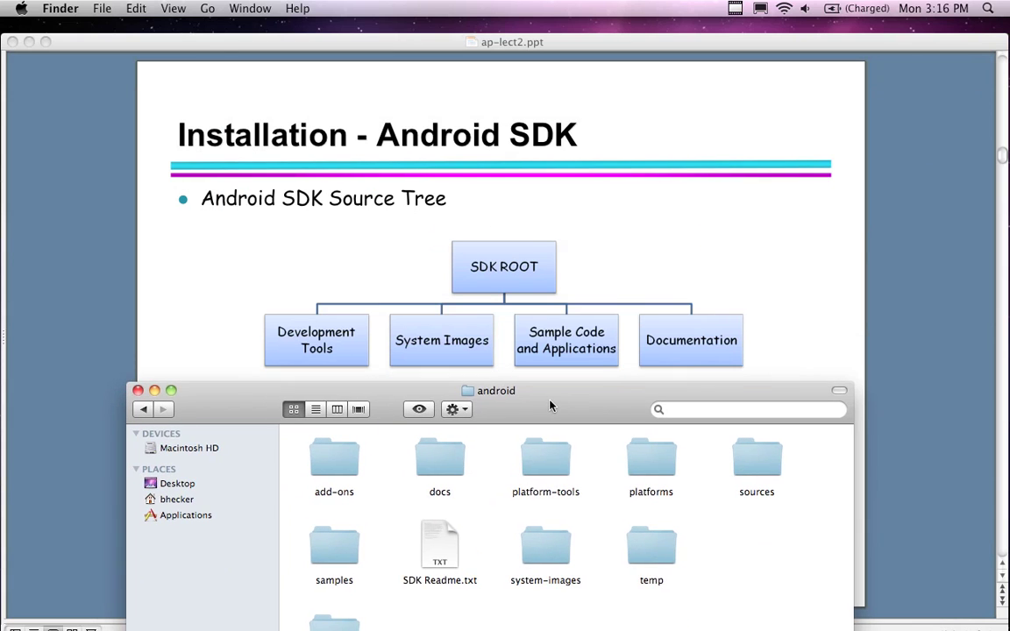
left_click_drag(548, 401, 674, 105)
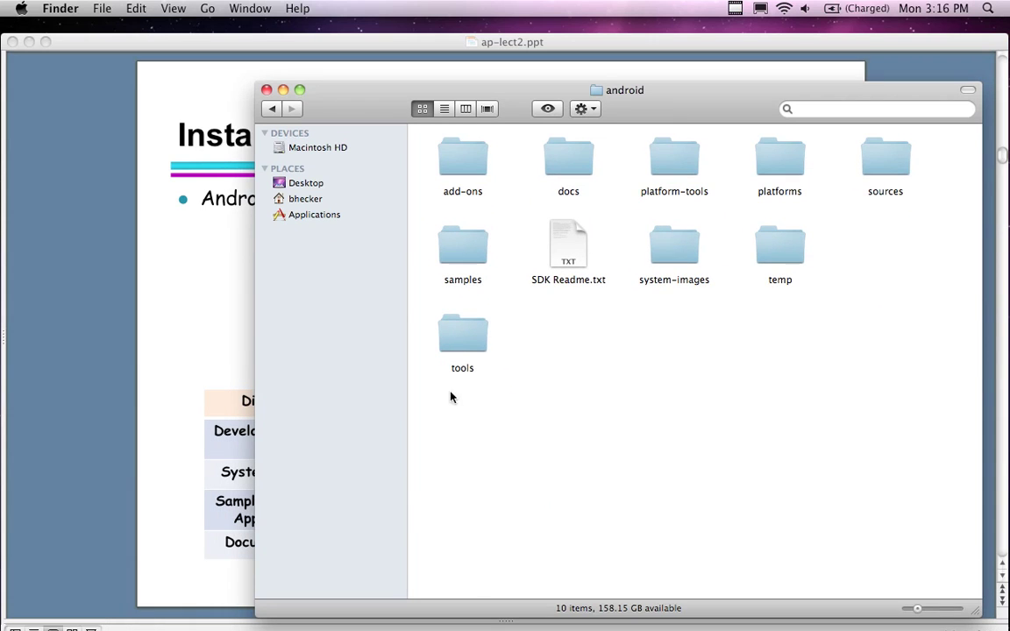
double_click(462, 355)
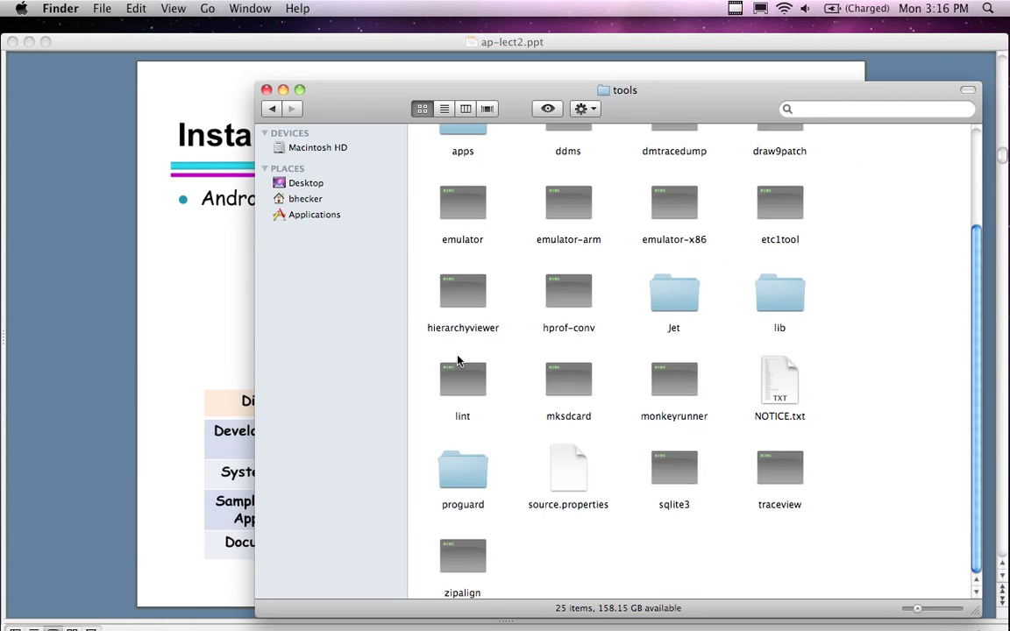
scroll(460, 359, "up", 5)
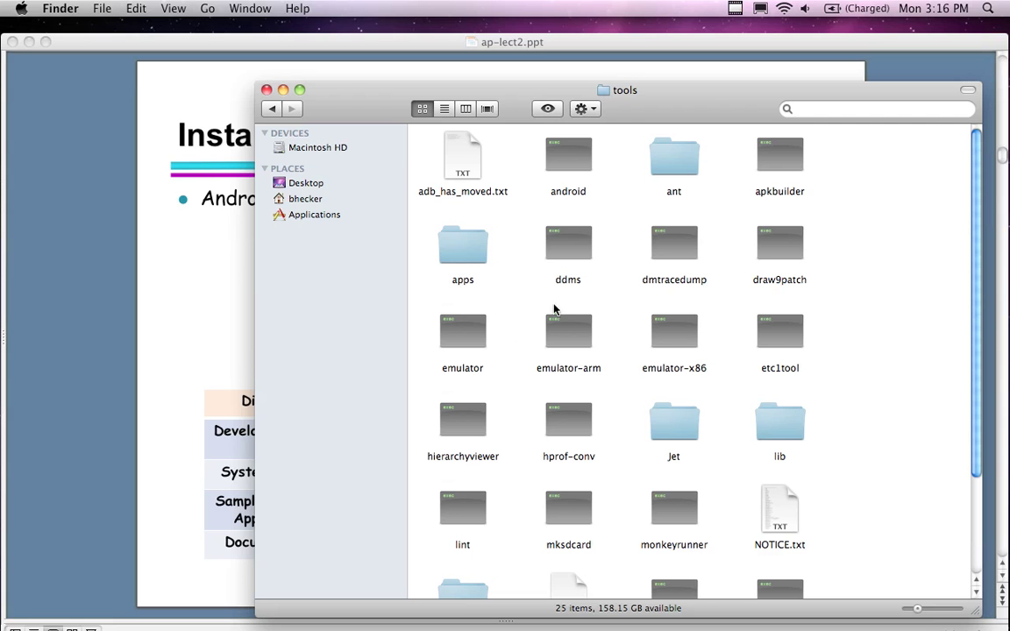
left_click_drag(703, 103, 749, 97)
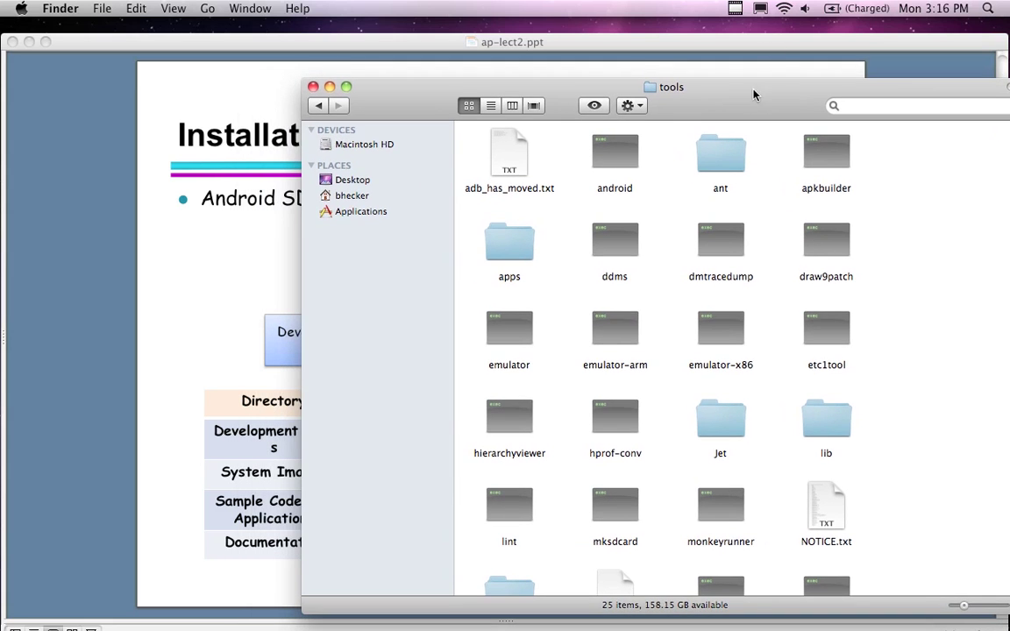
Bring the tools folder window back in front of the slides and launch ddms from it.
left_click(773, 38)
left_click_drag(766, 33, 766, 32)
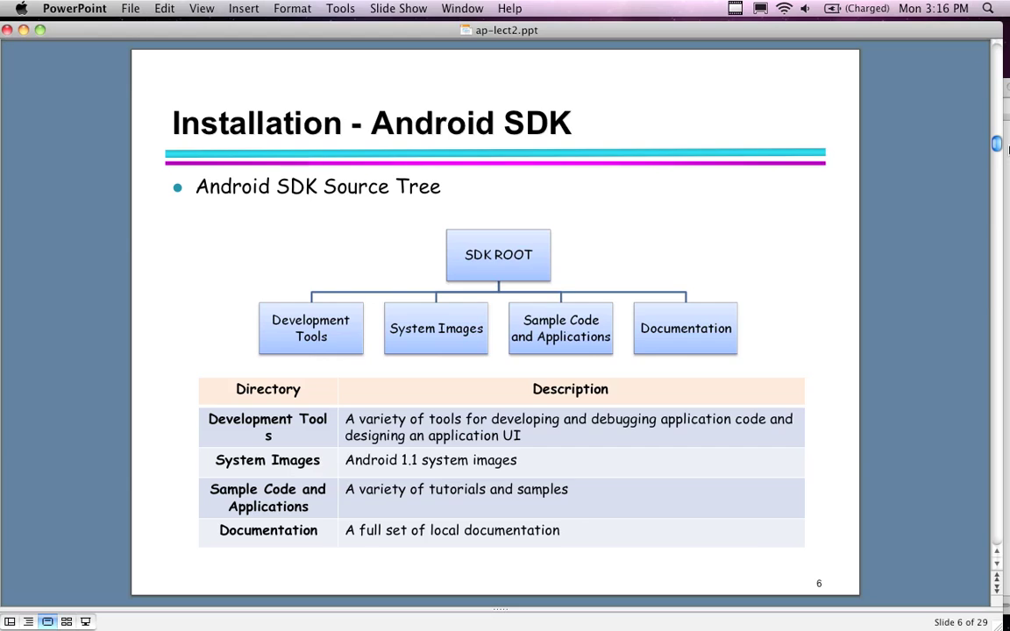
left_click(1006, 88)
left_click_drag(964, 97, 919, 62)
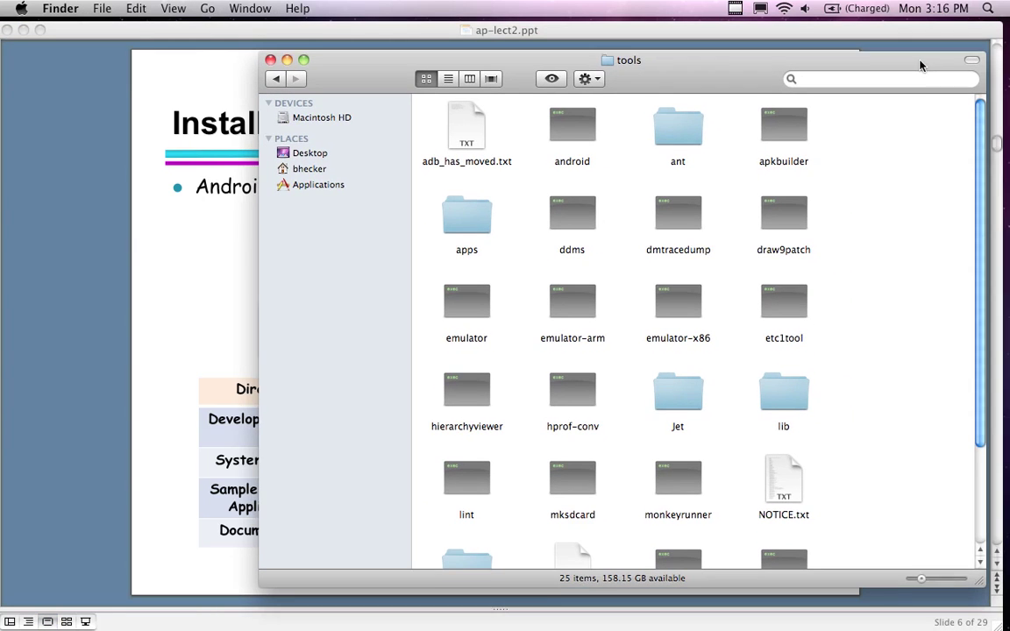
double_click(574, 218)
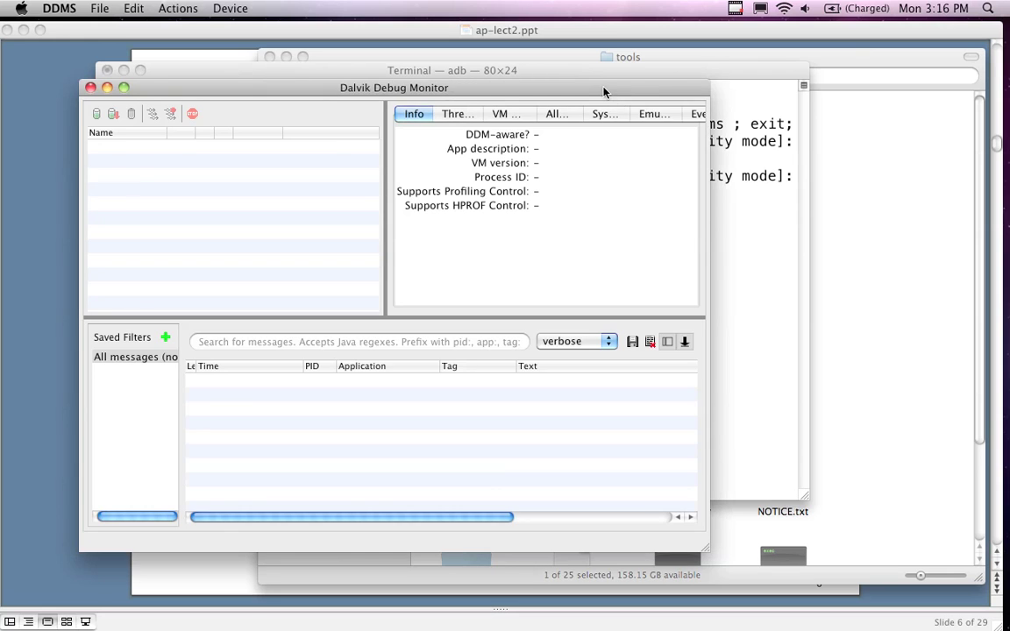
left_click_drag(602, 84, 760, 65)
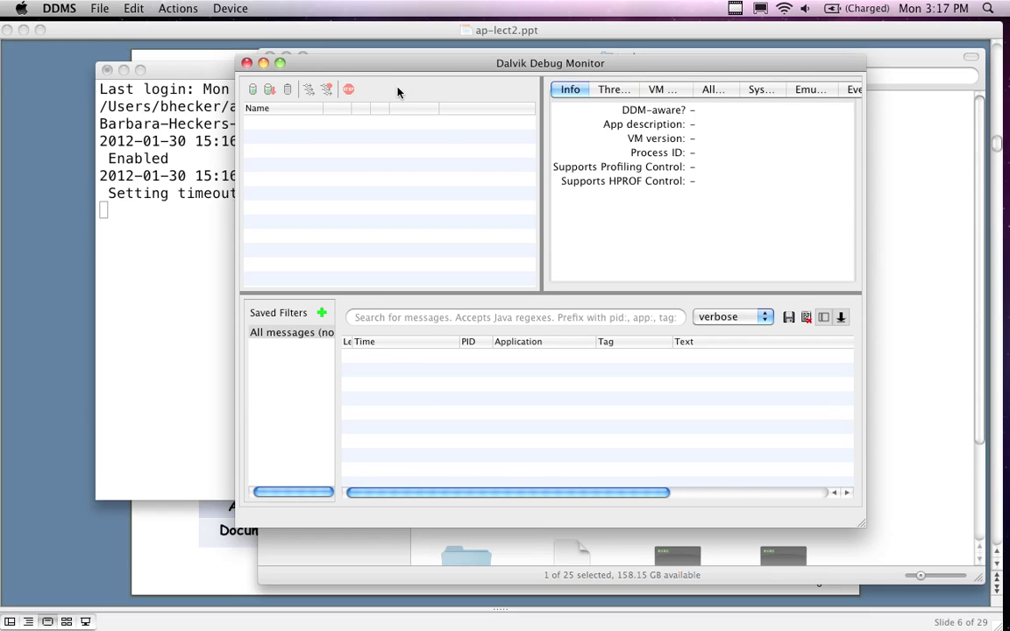
Minimize the Terminal and ap-lect2.ppt windows and close the Dalvik Debug Monitor.
left_click(196, 74)
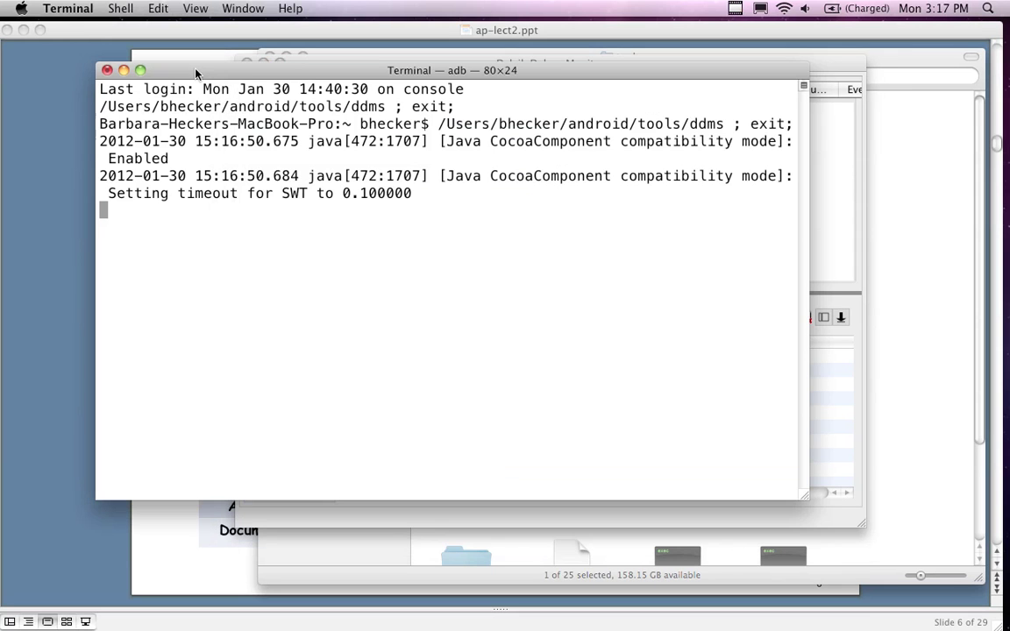
left_click(124, 71)
left_click(23, 30)
left_click_drag(334, 63, 147, 51)
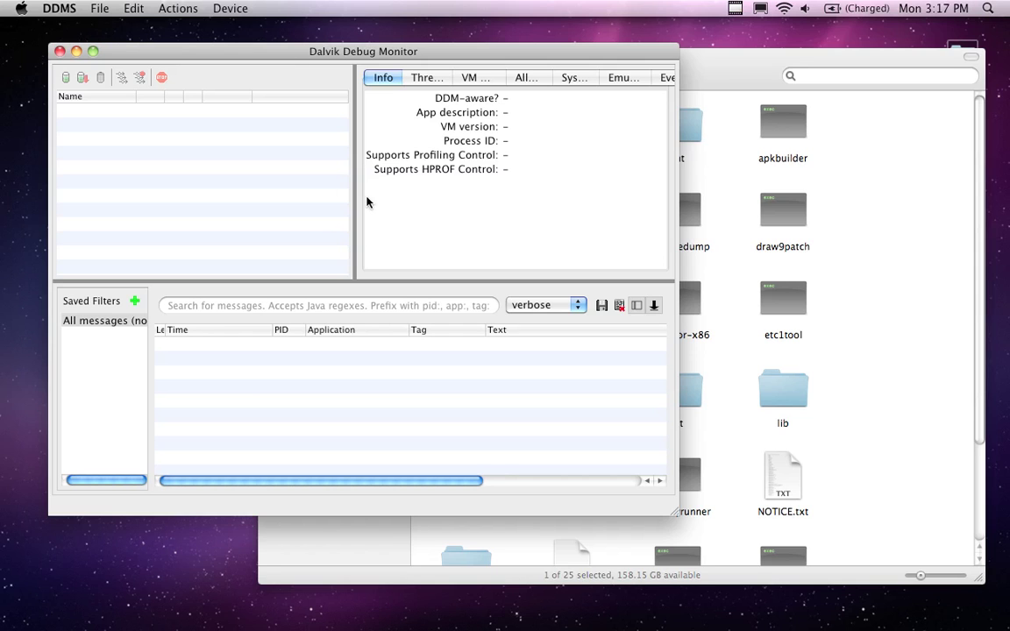
left_click_drag(263, 54, 306, 51)
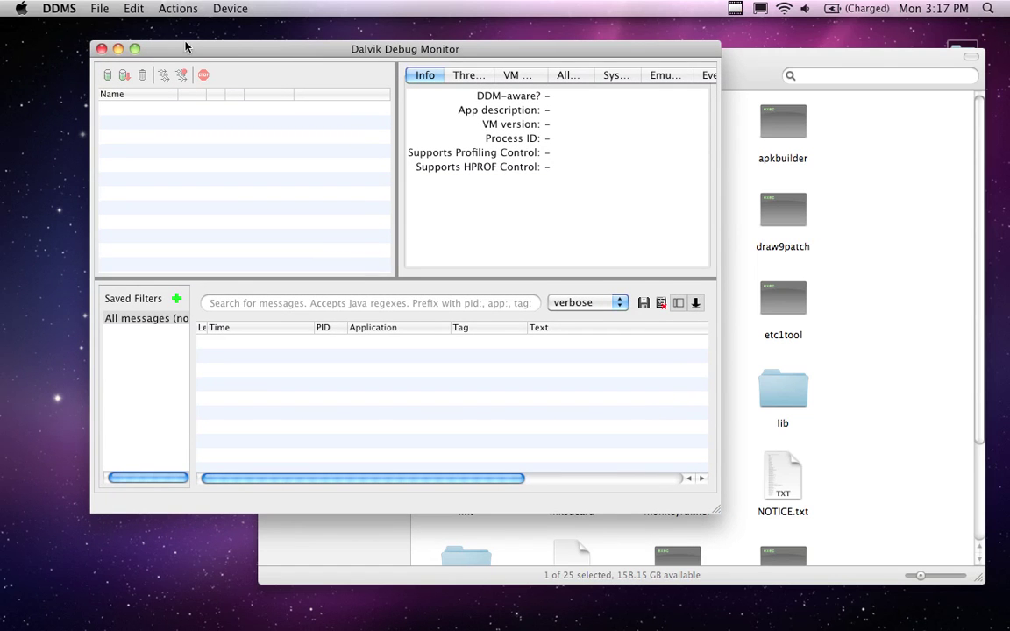
left_click(101, 50)
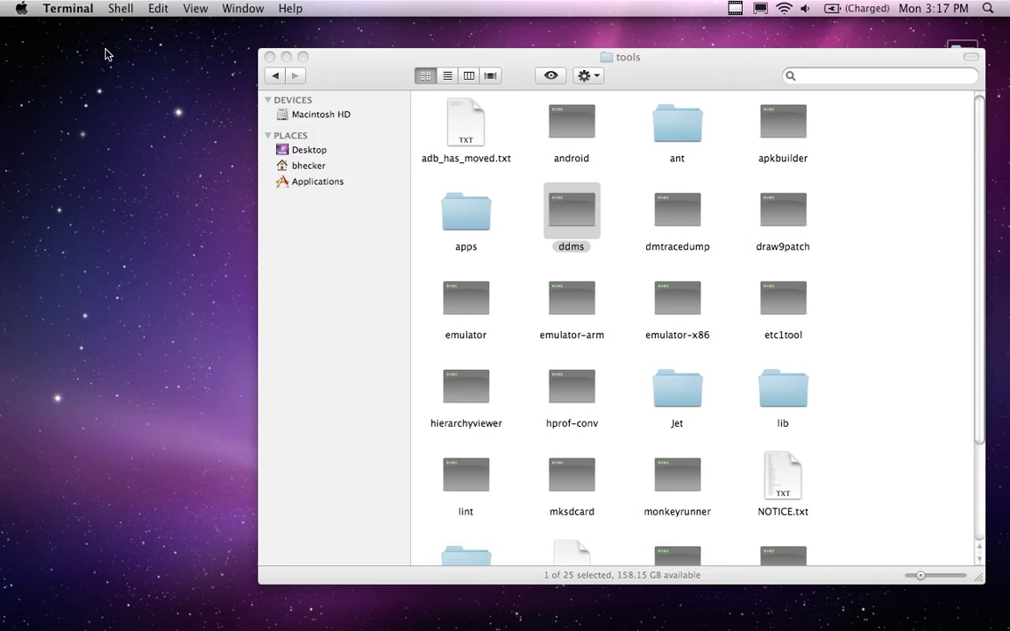
Switch to Eclipse and position its window fully in view on the desktop.
mouse_move(315, 624)
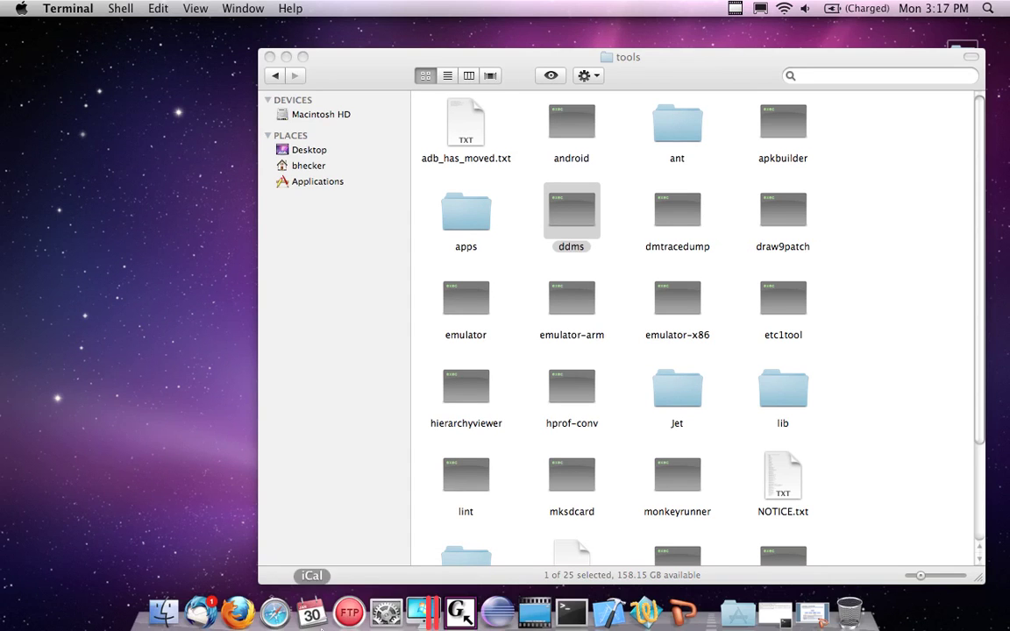
left_click(508, 608)
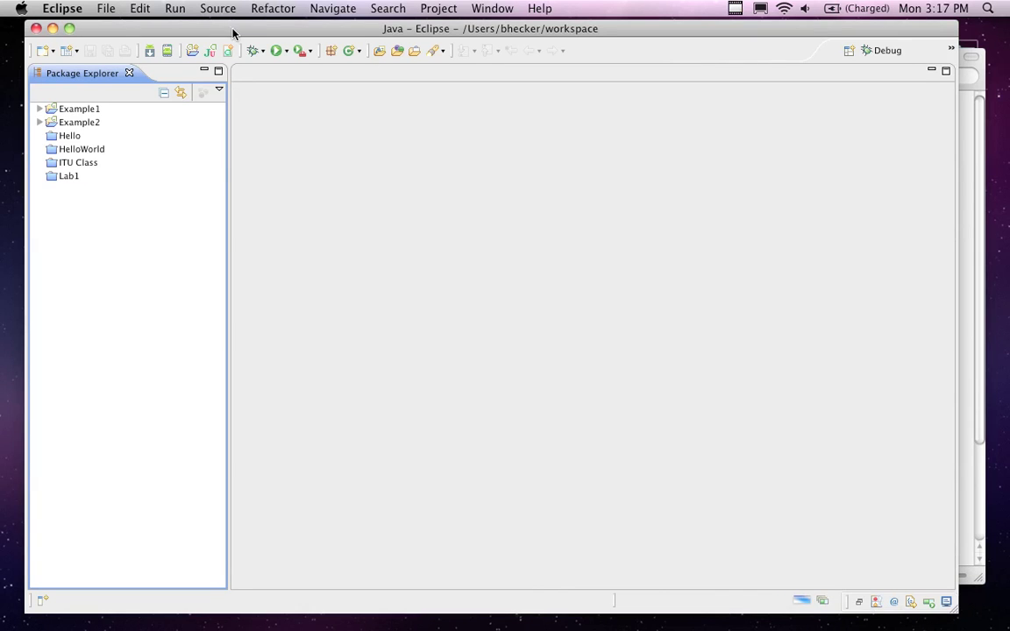
left_click_drag(232, 31, 221, 33)
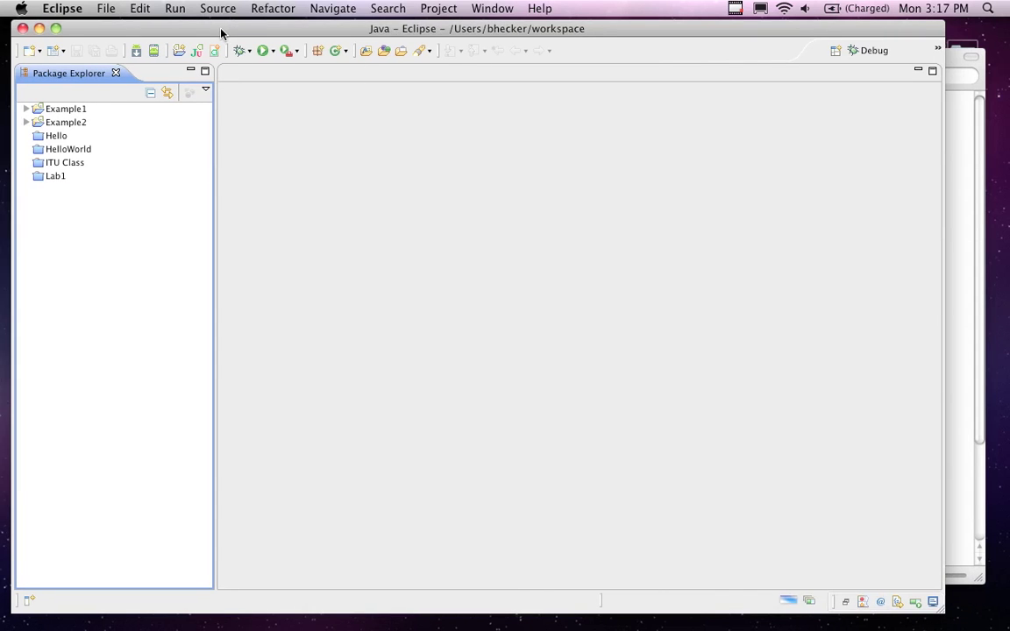
mouse_move(496, 36)
left_mouse_down()
mouse_move(512, 43)
mouse_move(502, 39)
left_mouse_up()
Open the DDMS perspective in the Eclipse workspace.
left_click(492, 10)
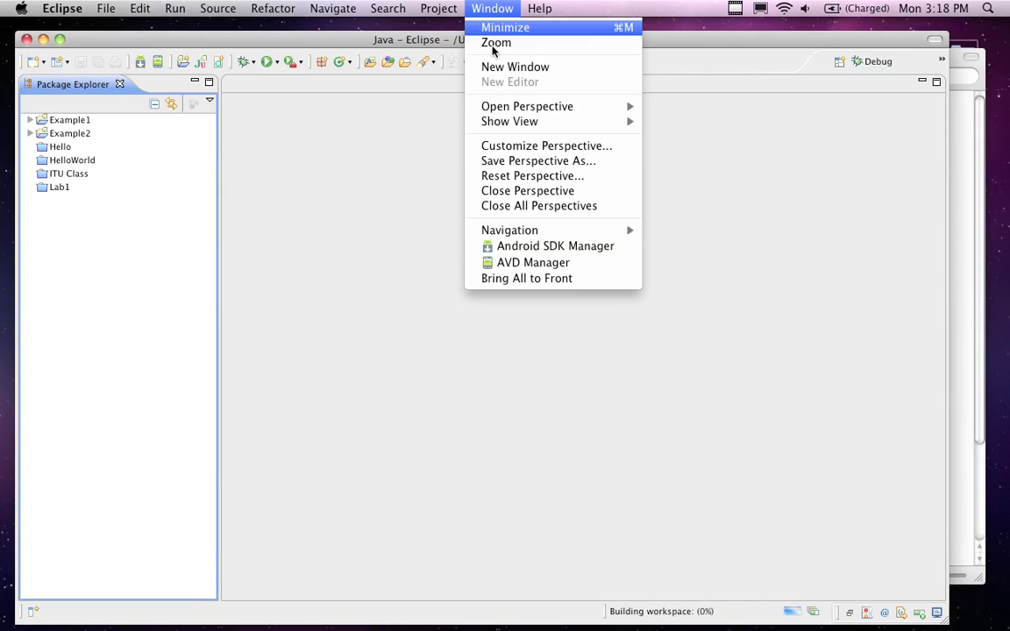
mouse_move(505, 110)
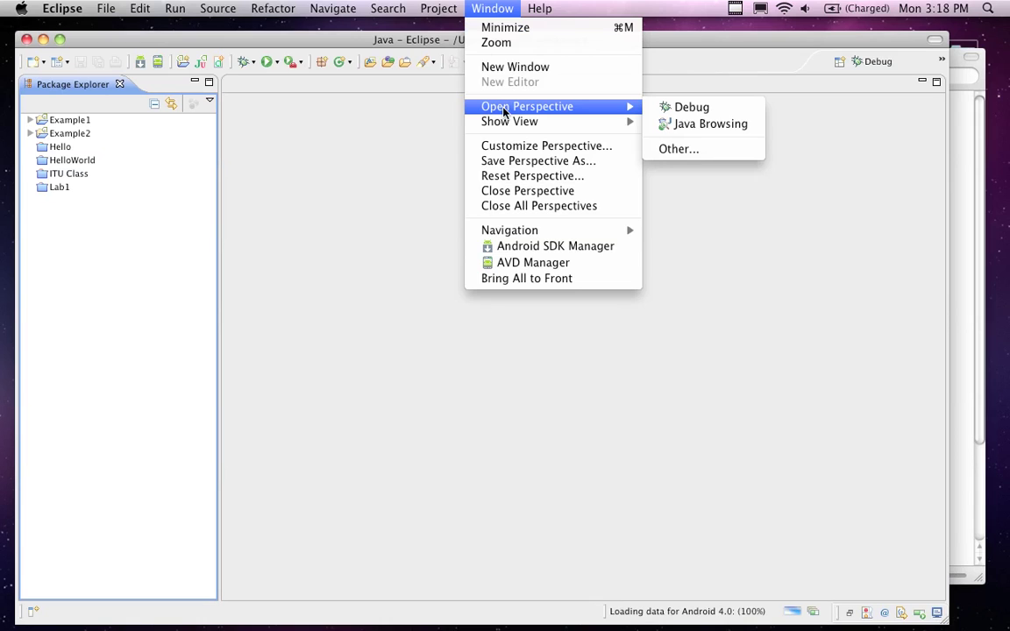
left_click(681, 152)
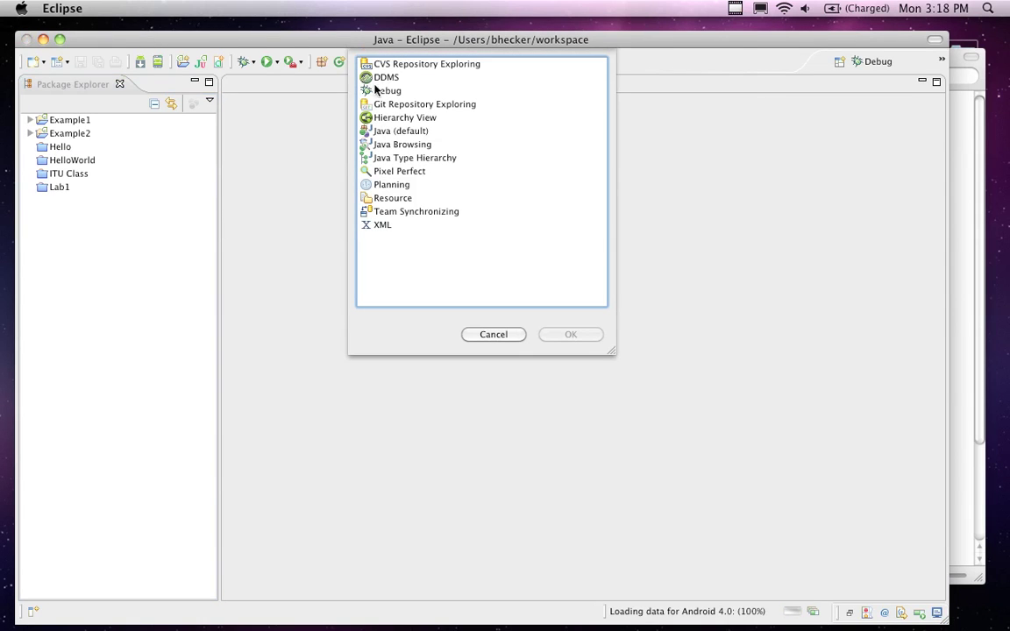
left_click(383, 78)
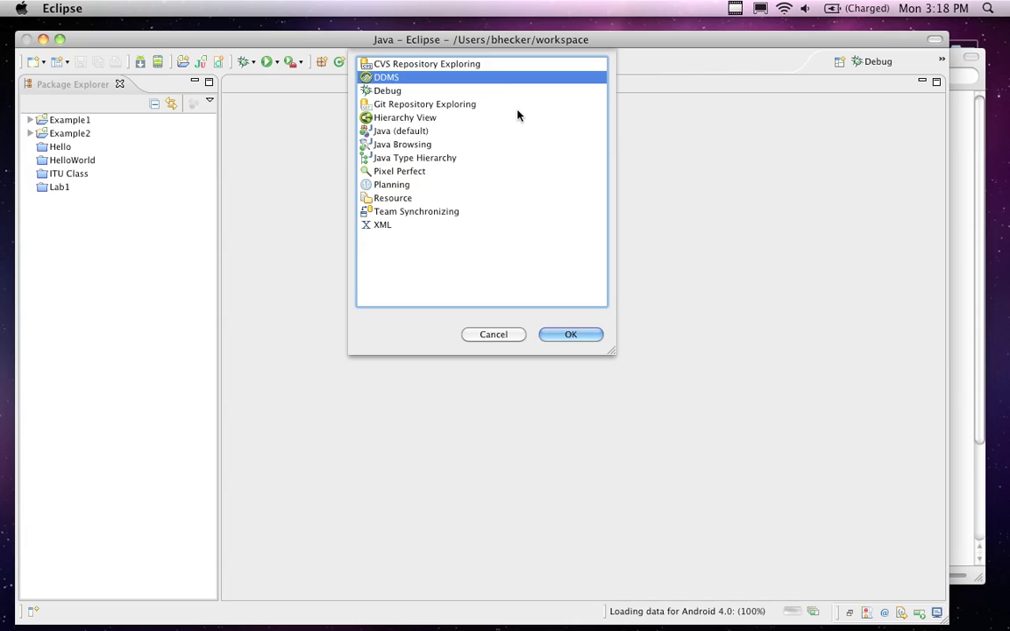
left_click(570, 336)
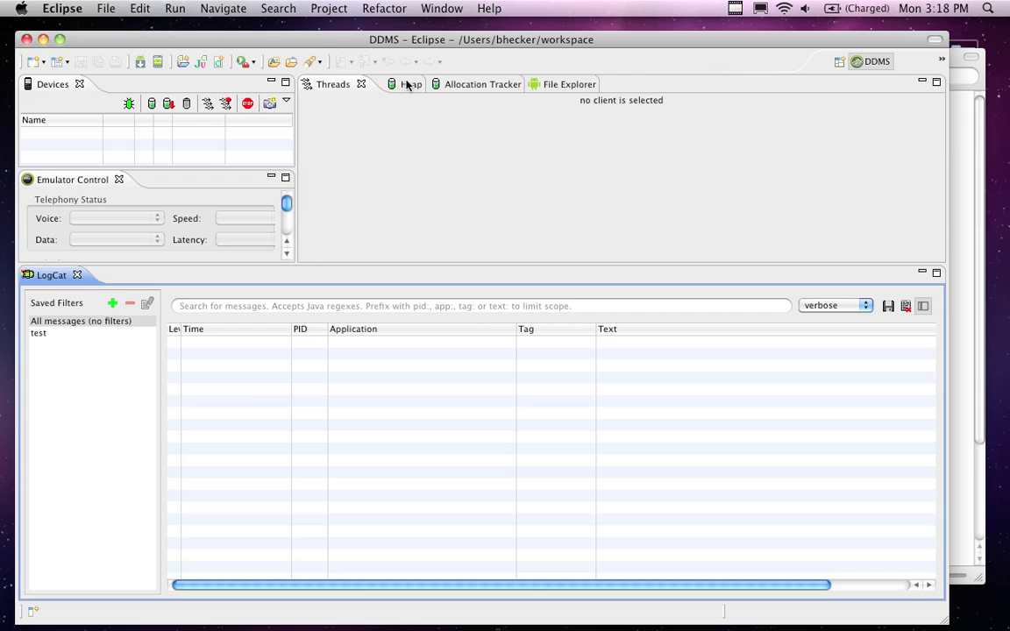
Return the Eclipse workspace to the Java perspective.
left_click(432, 10)
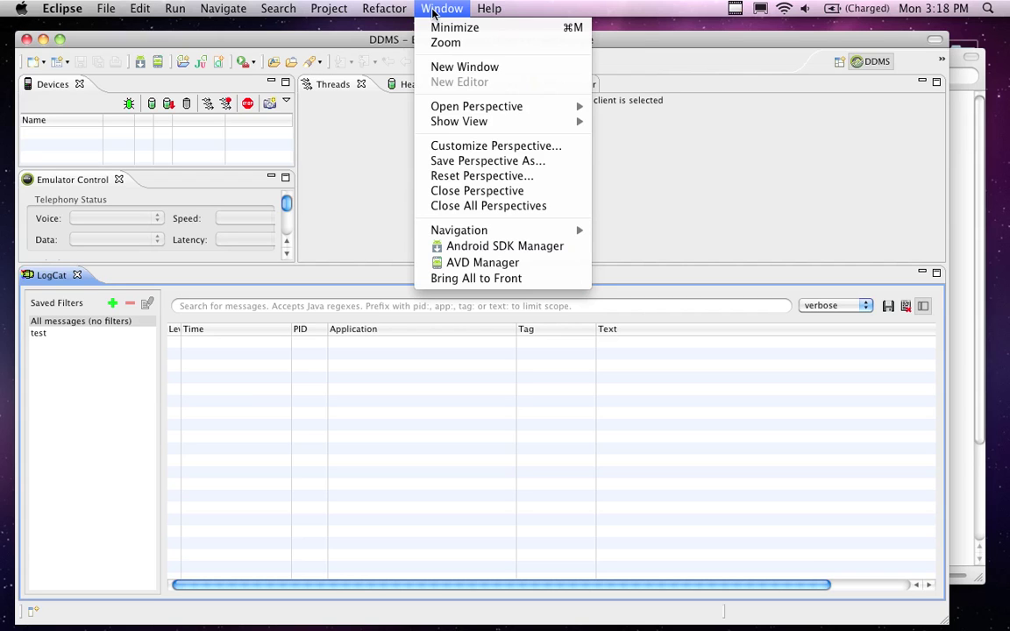
mouse_move(450, 109)
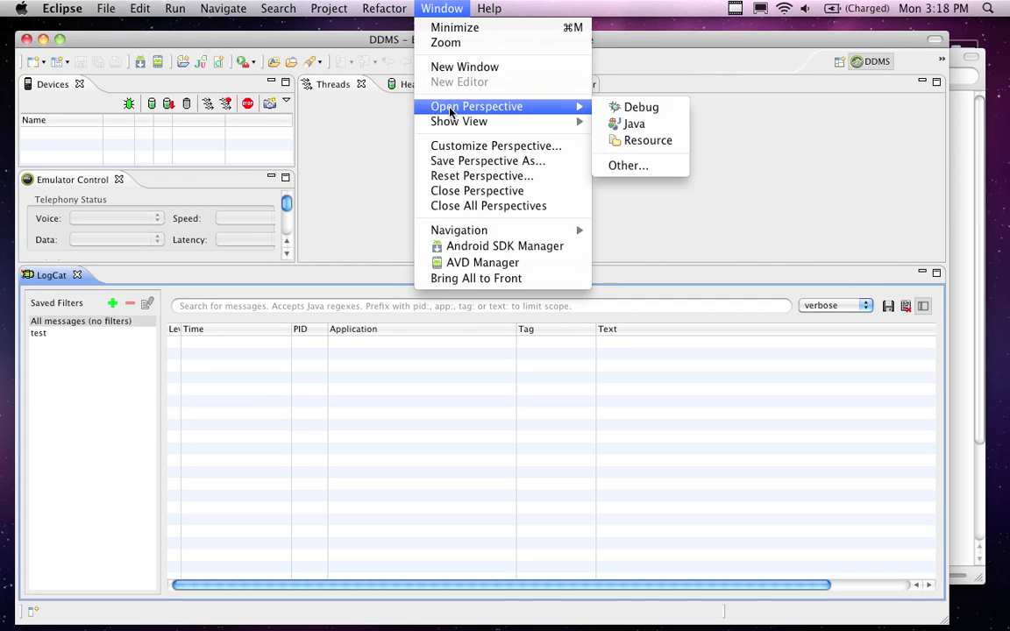
left_click(618, 127)
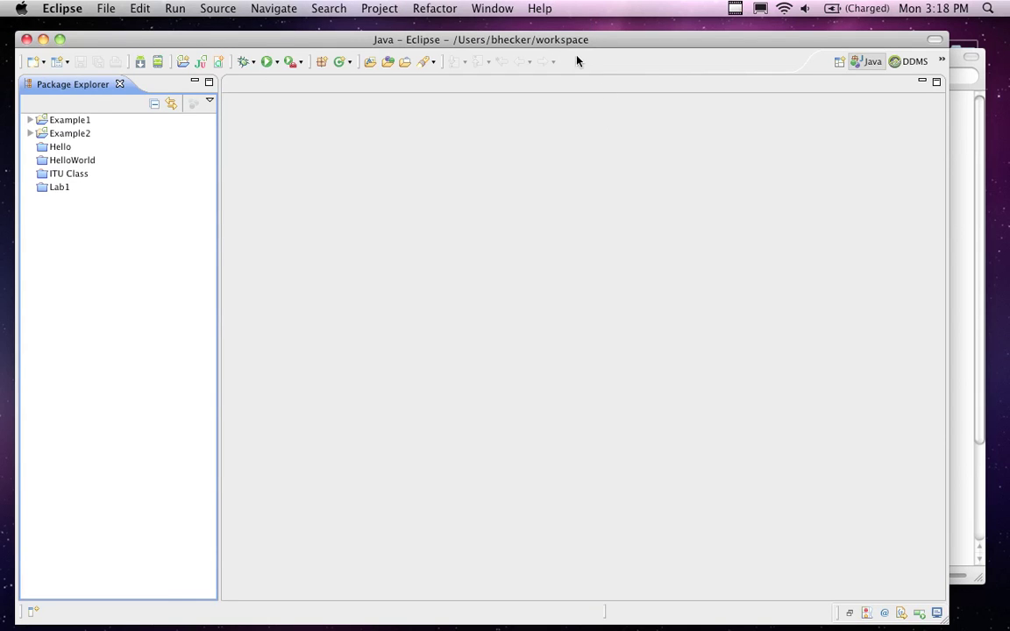
Show the Android Project wizard among the new project types and cancel without creating a project.
left_click(542, 8)
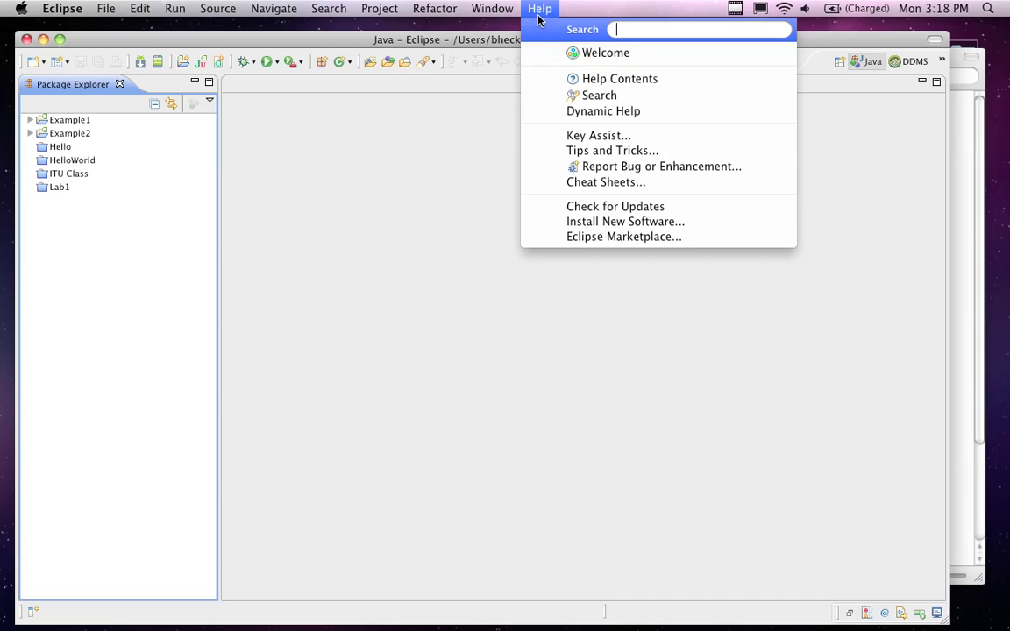
mouse_move(487, 15)
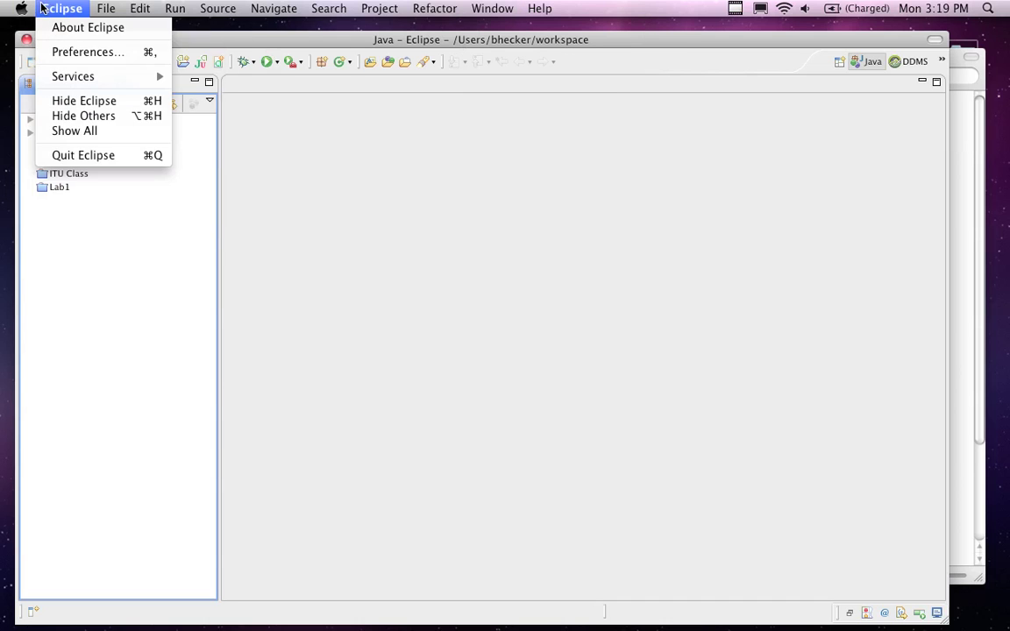
mouse_move(107, 9)
mouse_move(107, 28)
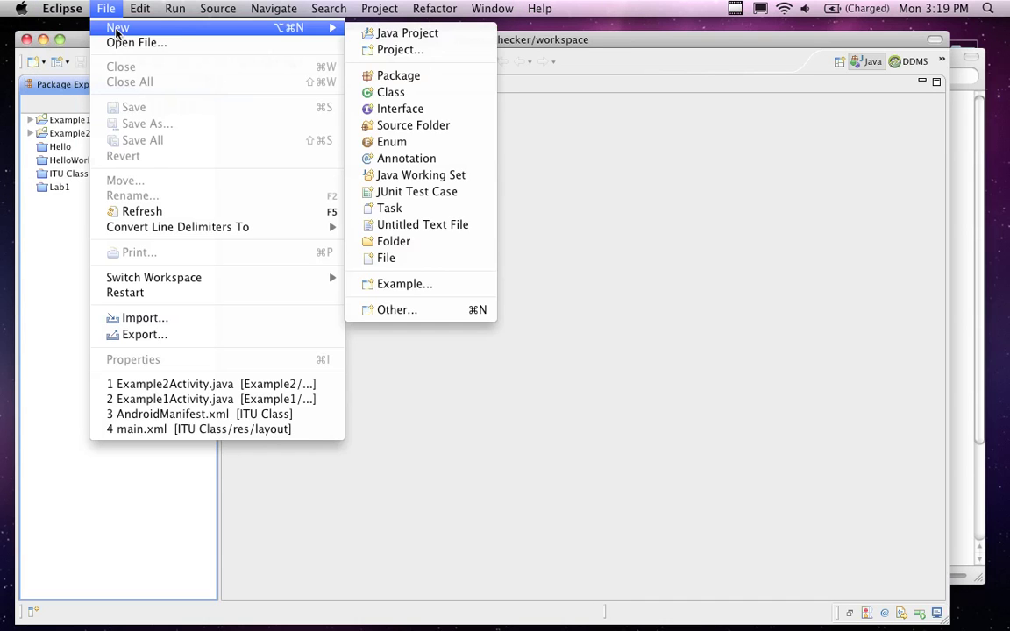
left_click(417, 51)
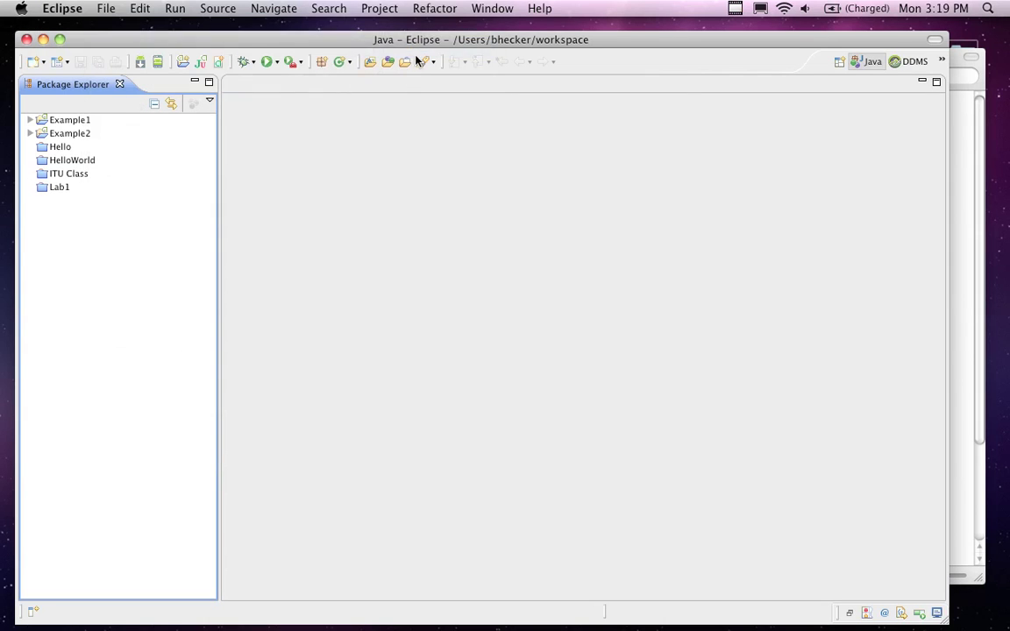
left_click(376, 260)
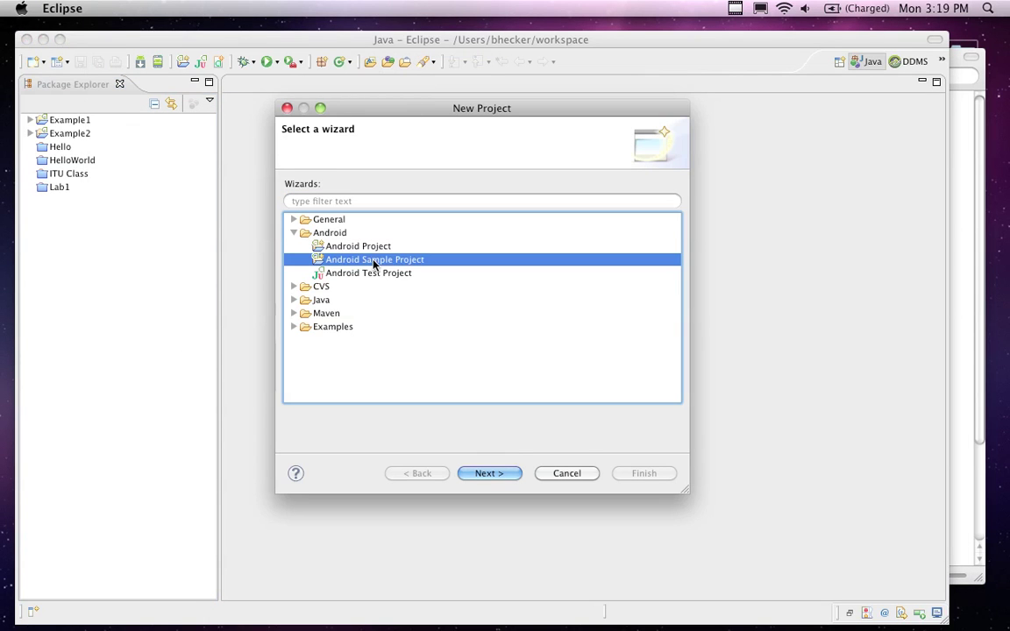
left_click(377, 248)
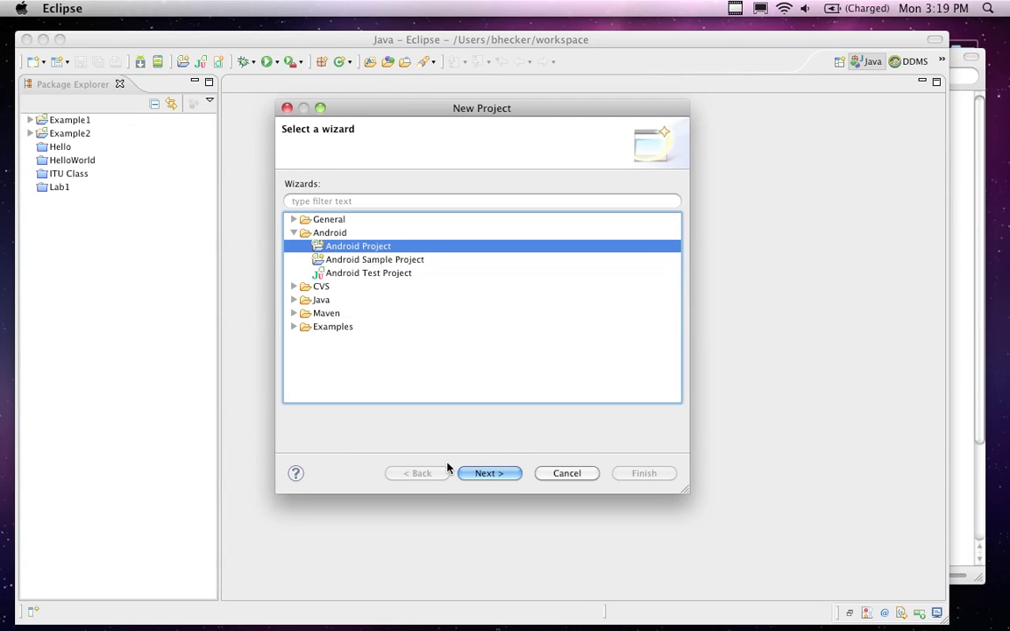
left_click(557, 479)
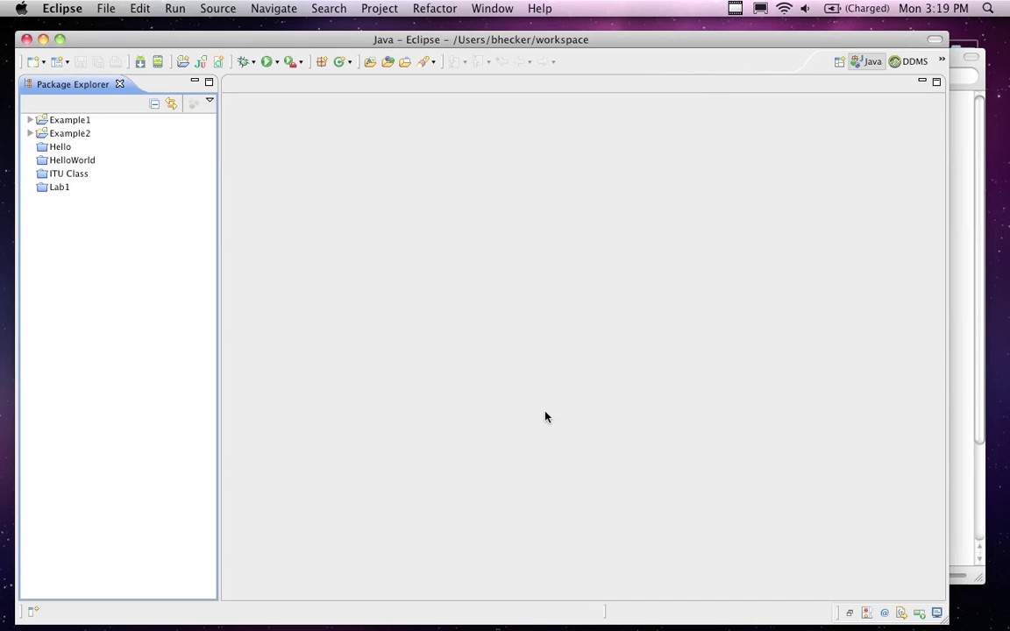
Minimize Eclipse and restore the ap-lect2.ppt presentation in PowerPoint.
left_click(41, 39)
mouse_move(565, 630)
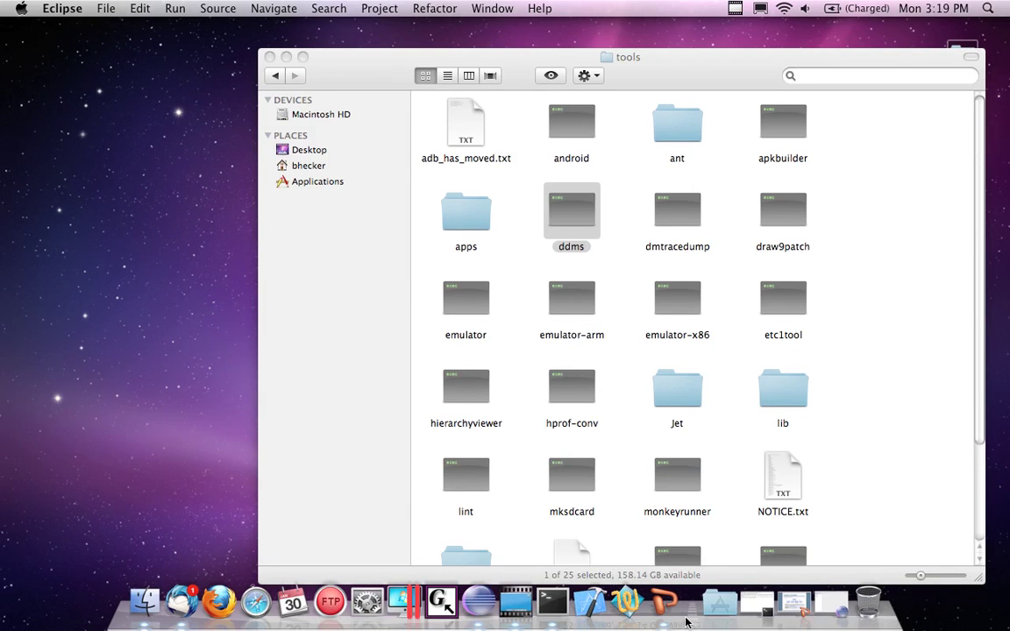
left_click(798, 613)
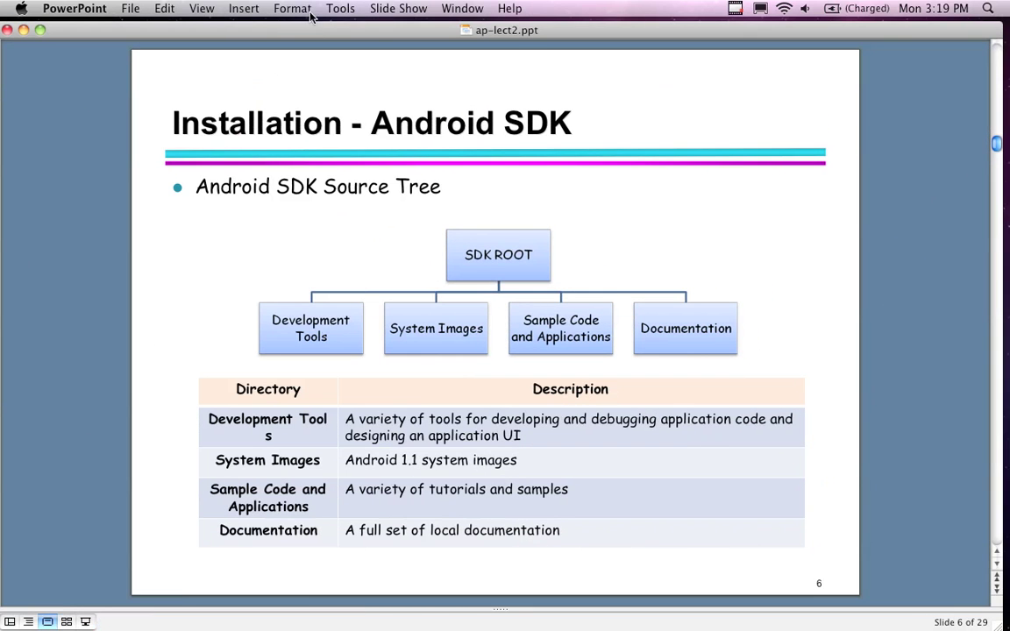
Start the slide show and advance to slide 6, Installation - Android SDK.
left_click(398, 8)
left_click(386, 39)
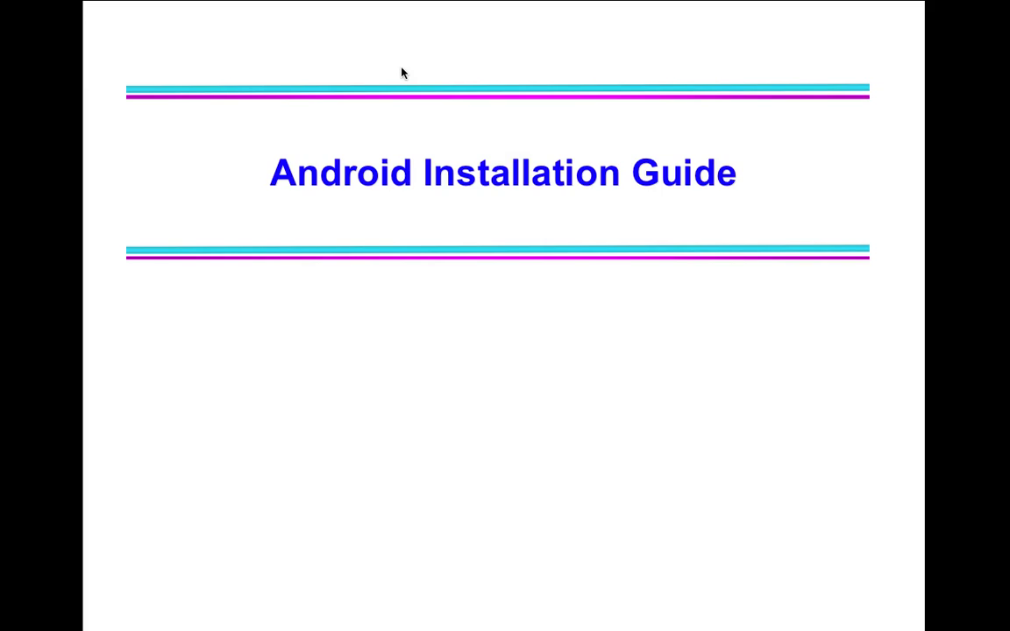
left_click(401, 73)
left_click(401, 73)
left_click(402, 73)
left_click(402, 73)
left_click(401, 73)
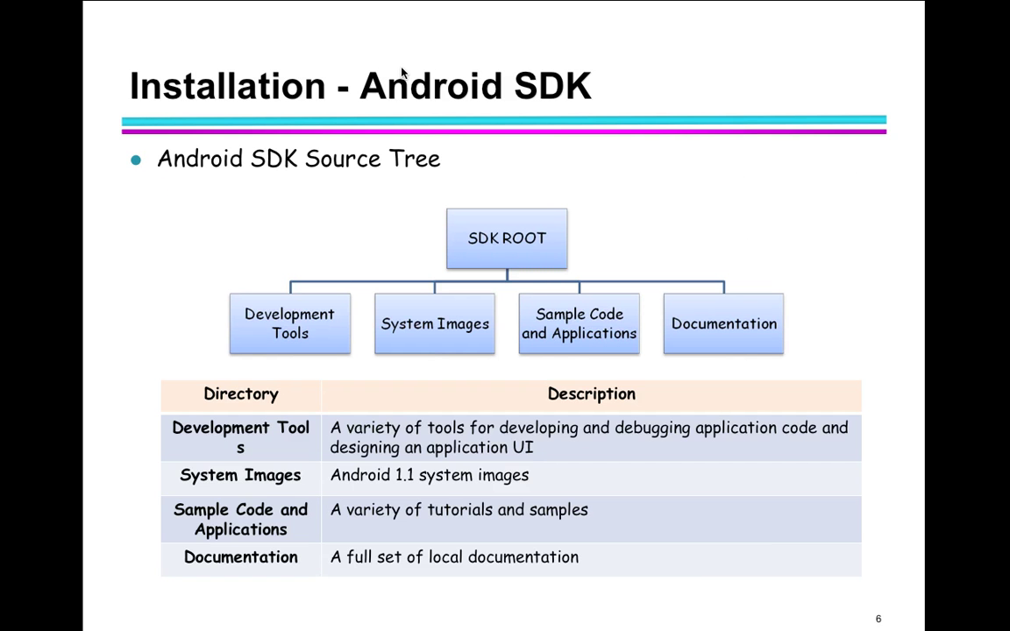
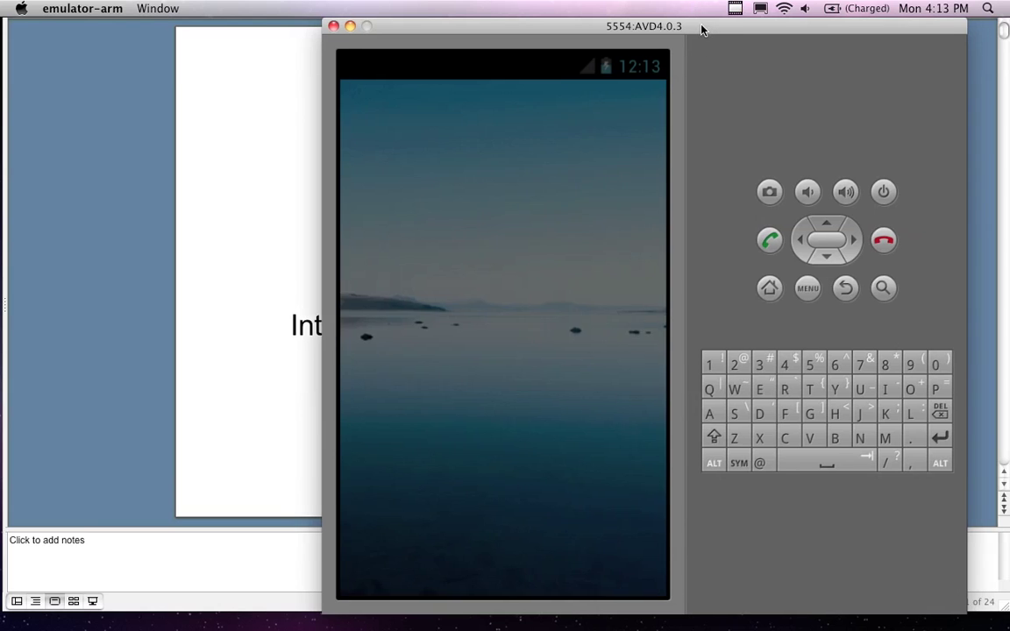
Check the failed installation in the Eclipse console, return to the AVD4.0.3 emulator and close it.
left_click_drag(704, 29, 656, 30)
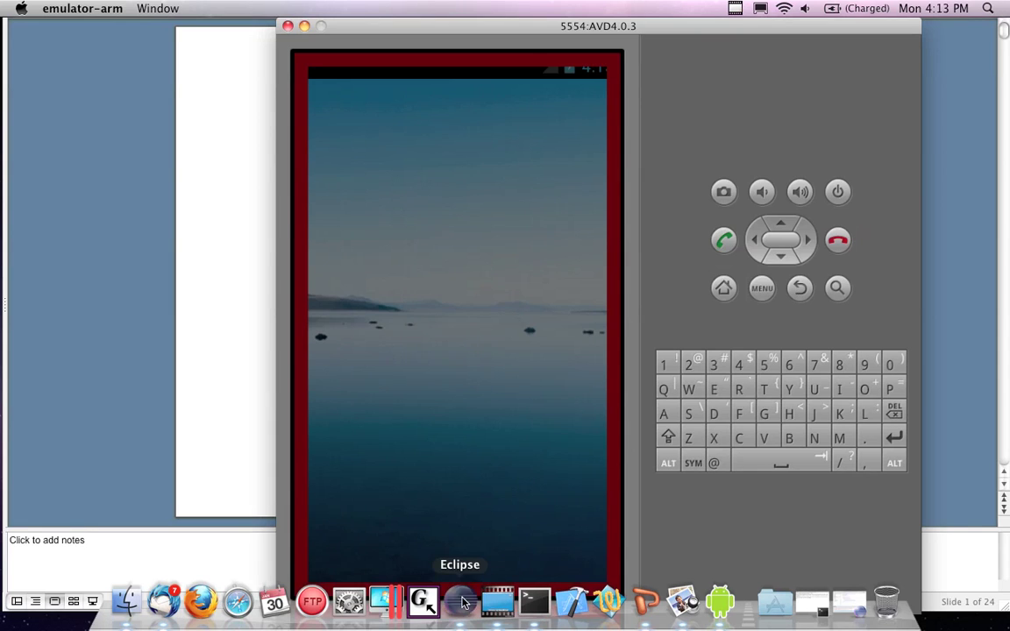
left_click(468, 602)
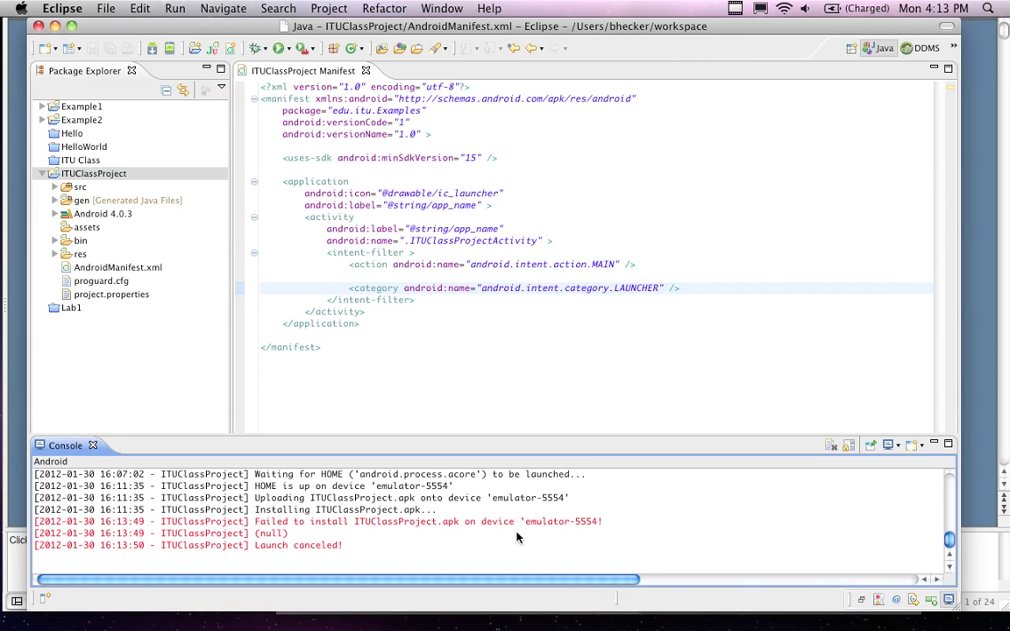
left_click(741, 609)
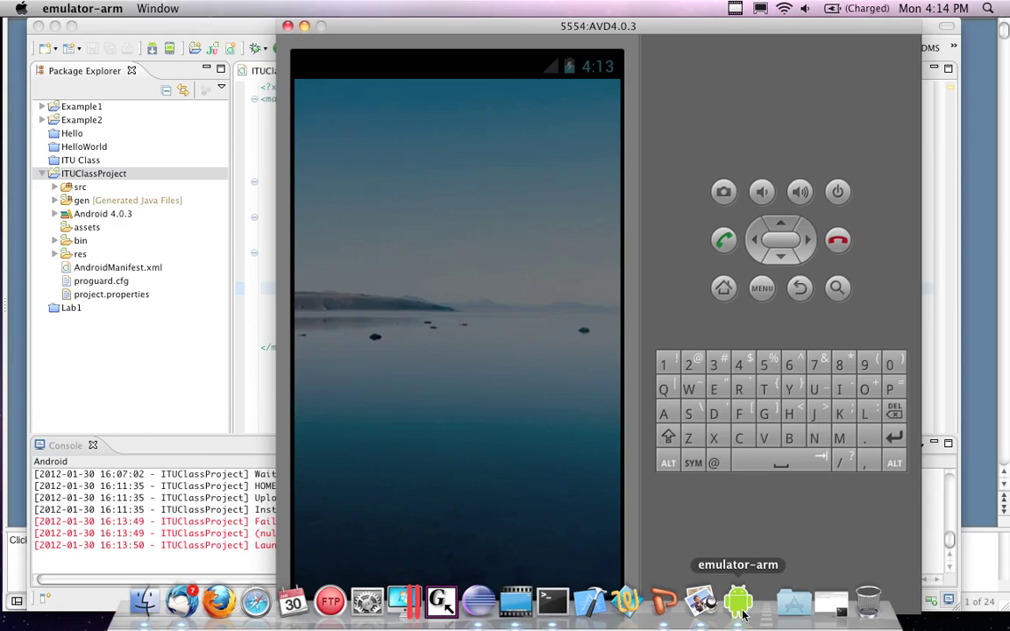
left_click(440, 125)
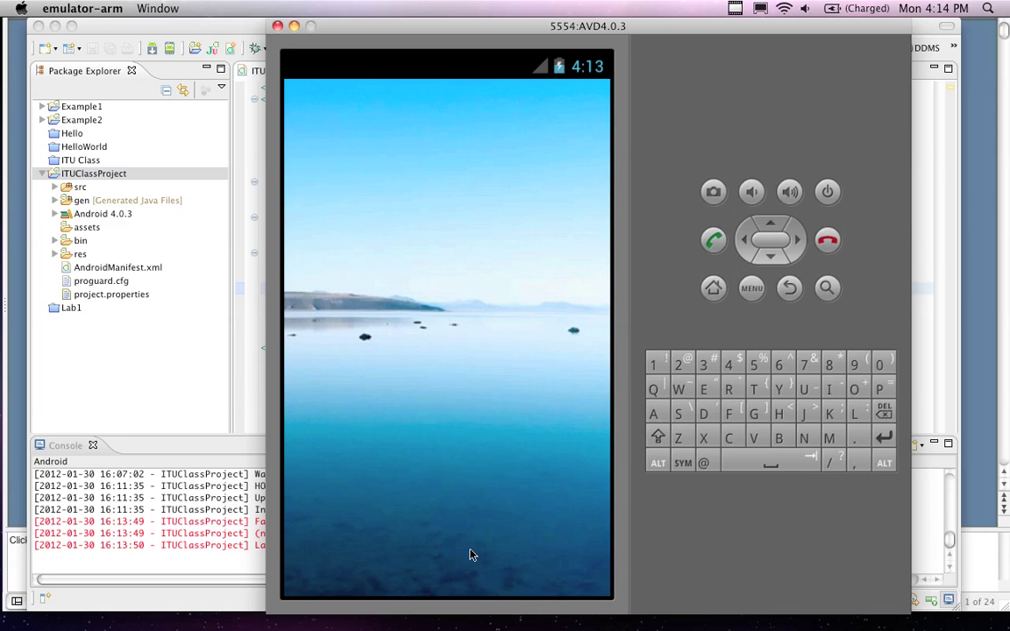
left_click(277, 28)
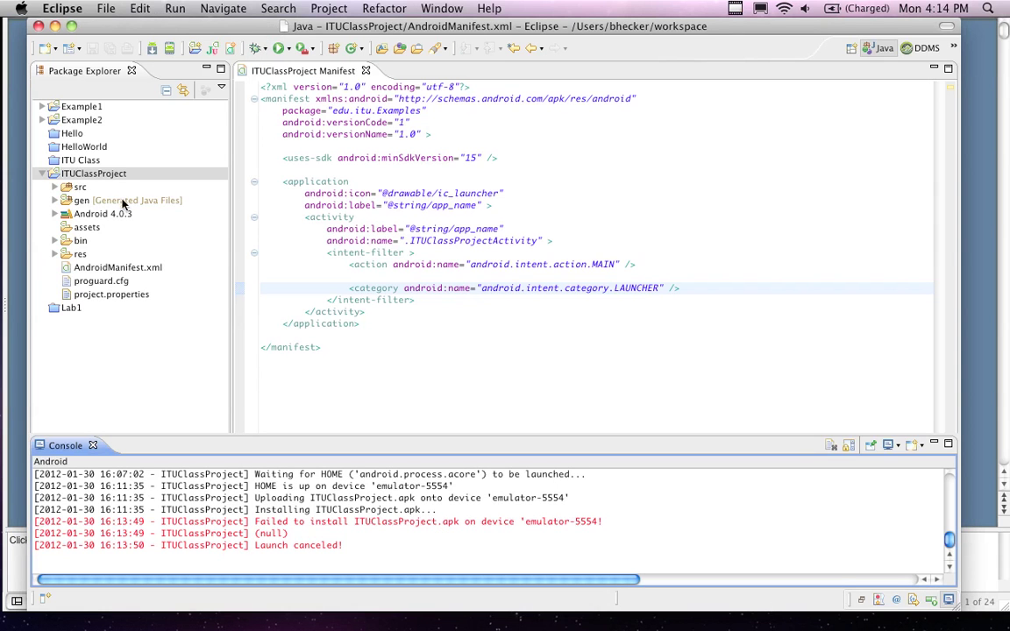
Try running ITUClassProject as an Android application, and close the AVD4.0.3 emulator it launches.
right_click(91, 177)
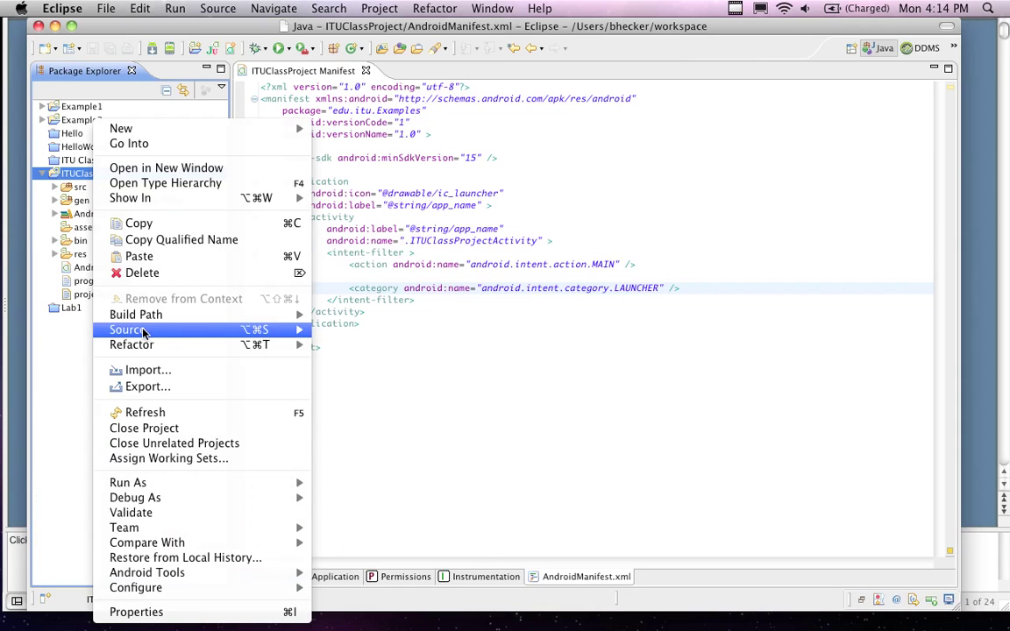
mouse_move(141, 482)
left_click(393, 486)
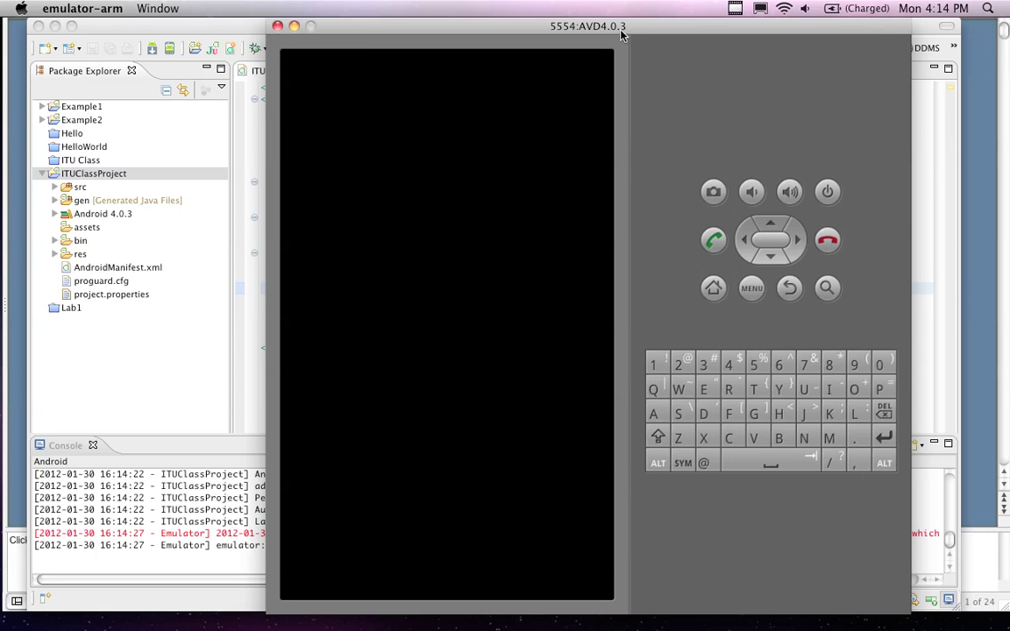
left_click(276, 28)
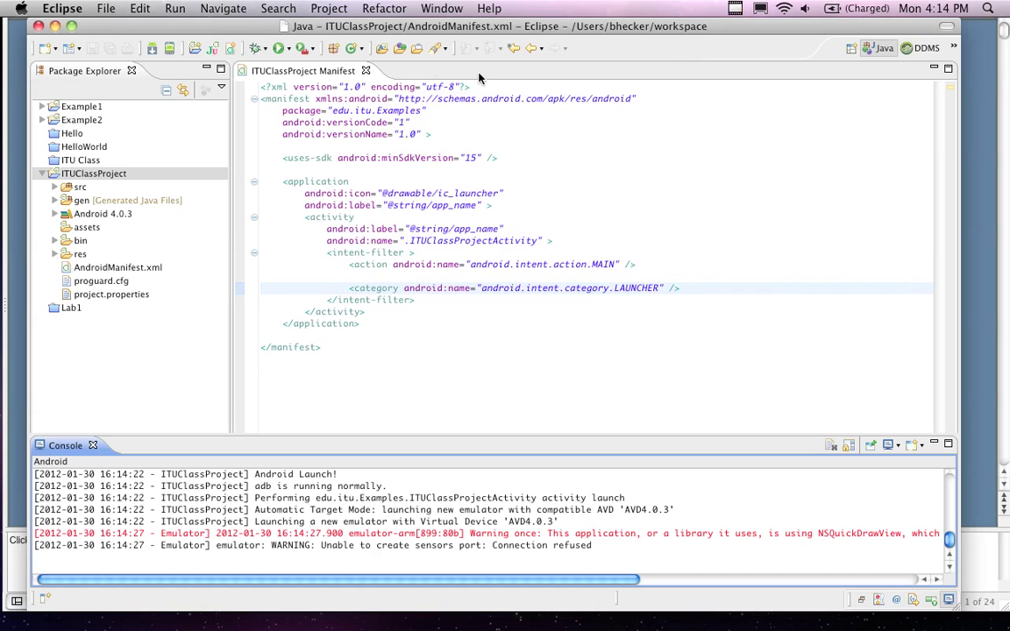
Delete the AVD4.0.3 virtual device in the AVD Manager and close the manager.
left_click(442, 9)
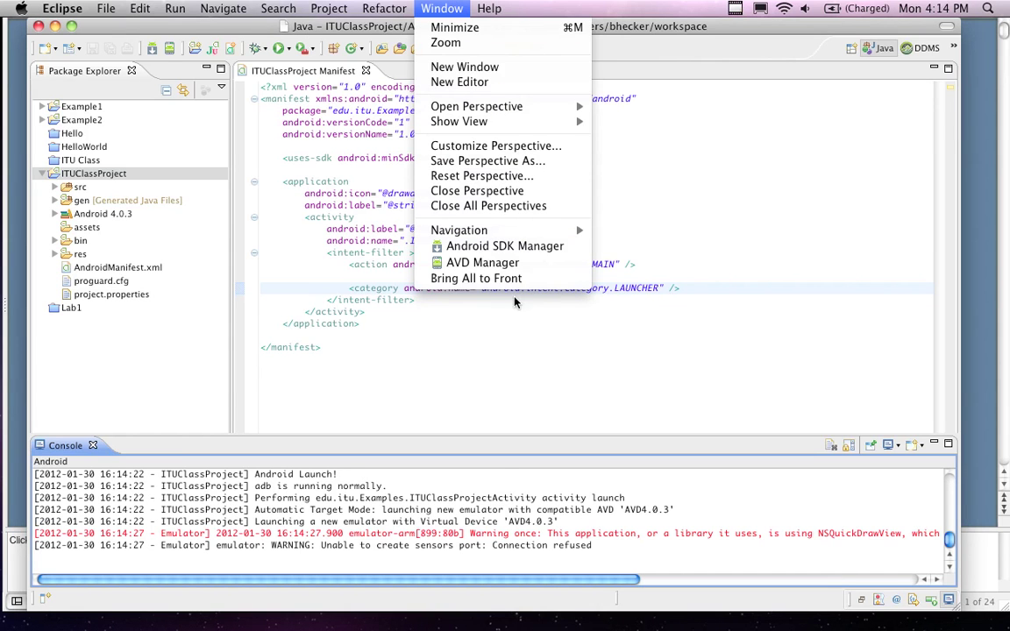
left_click(474, 263)
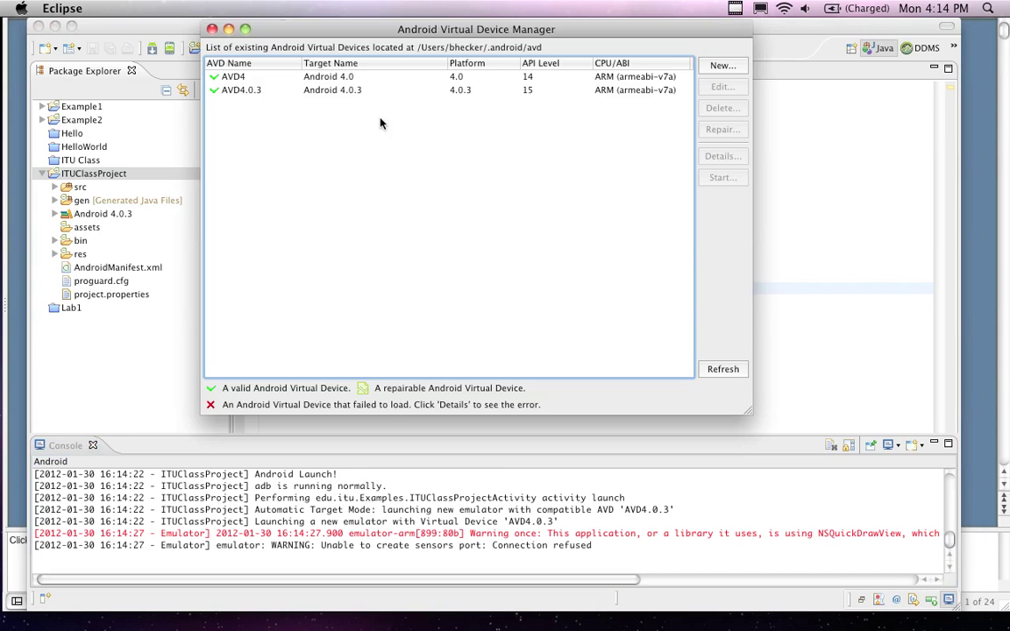
left_click(316, 88)
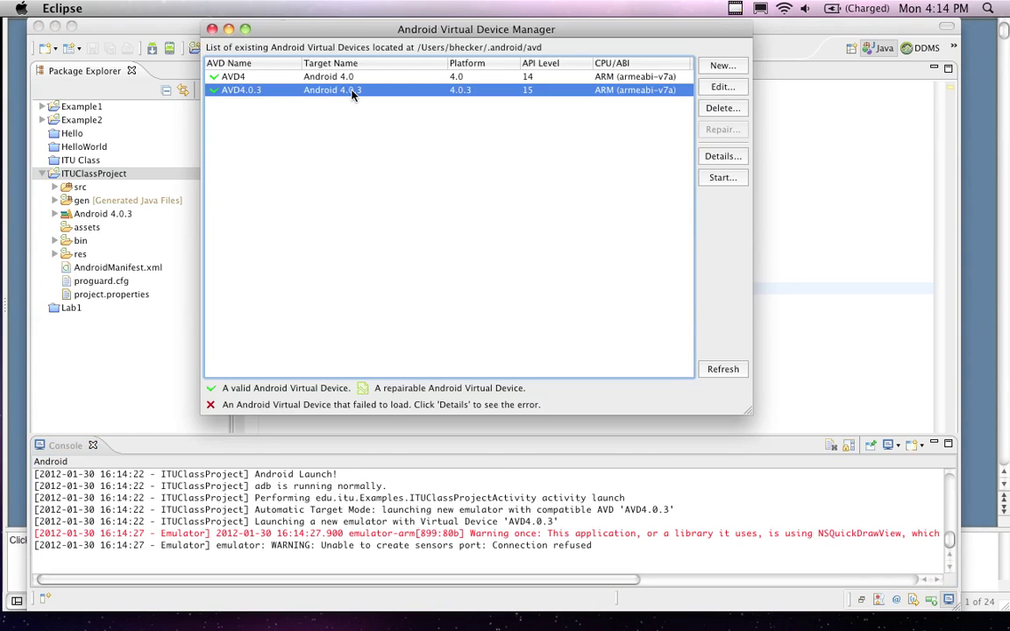
left_click(720, 108)
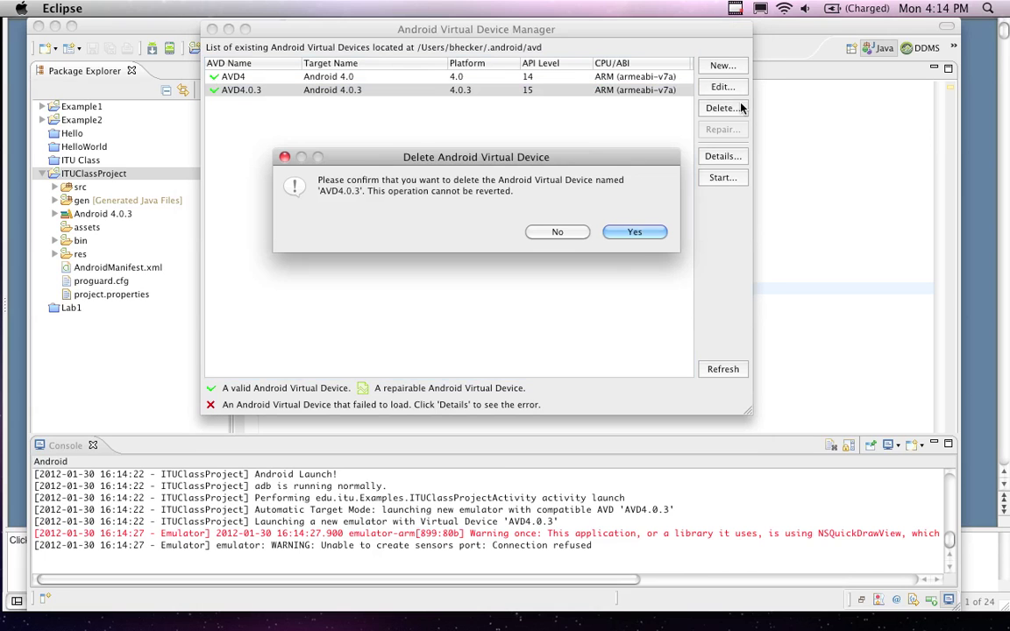
left_click(633, 232)
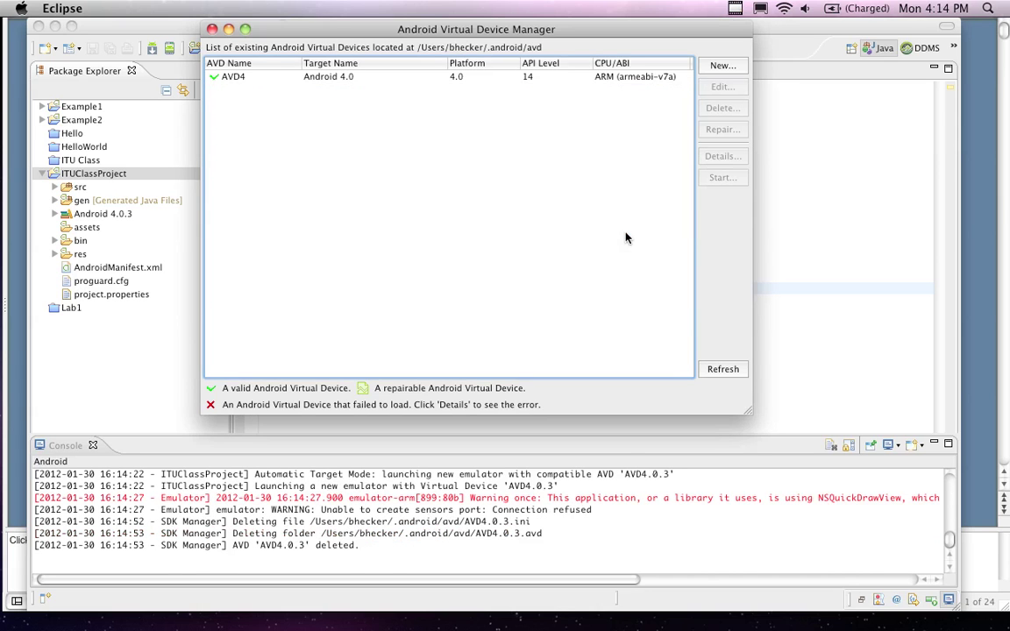
left_click(211, 29)
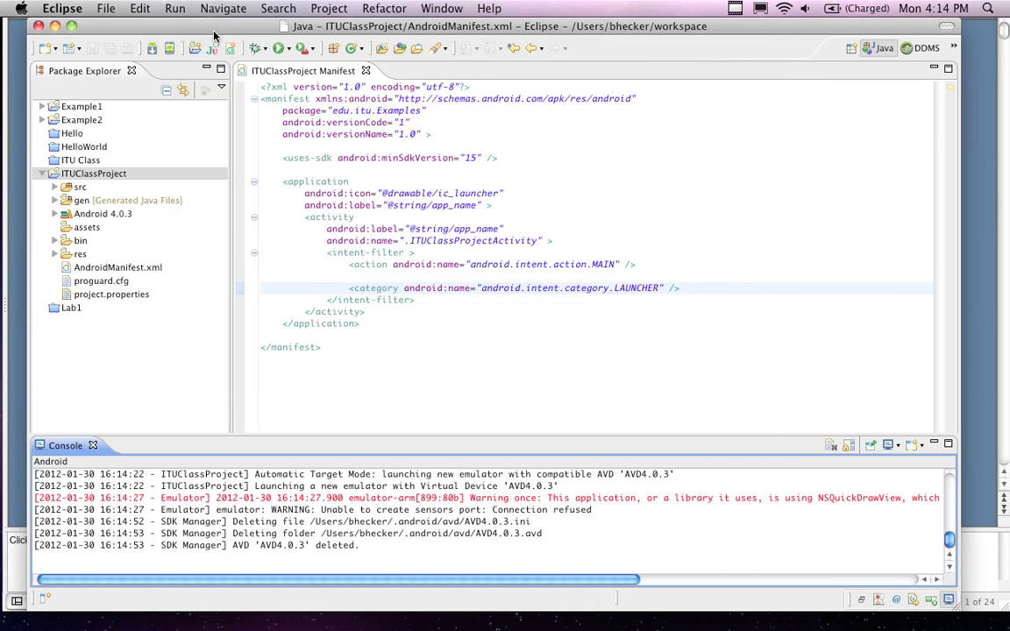
Try running ITUClassProject as an Android application, agree to add a virtual device, and dismiss the device chooser and AVD Manager.
right_click(79, 172)
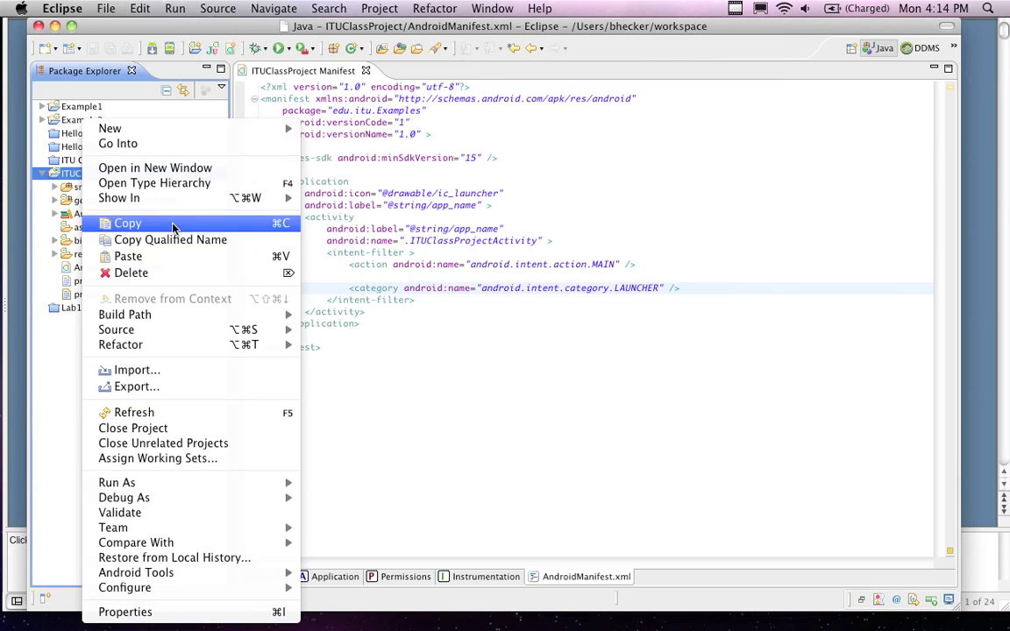
mouse_move(154, 485)
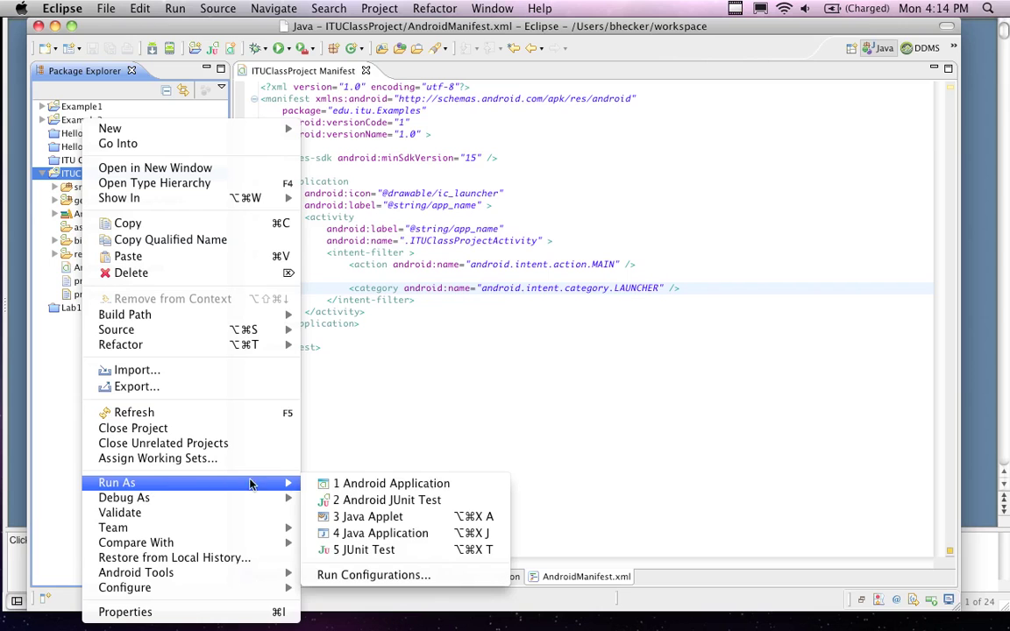
left_click(363, 487)
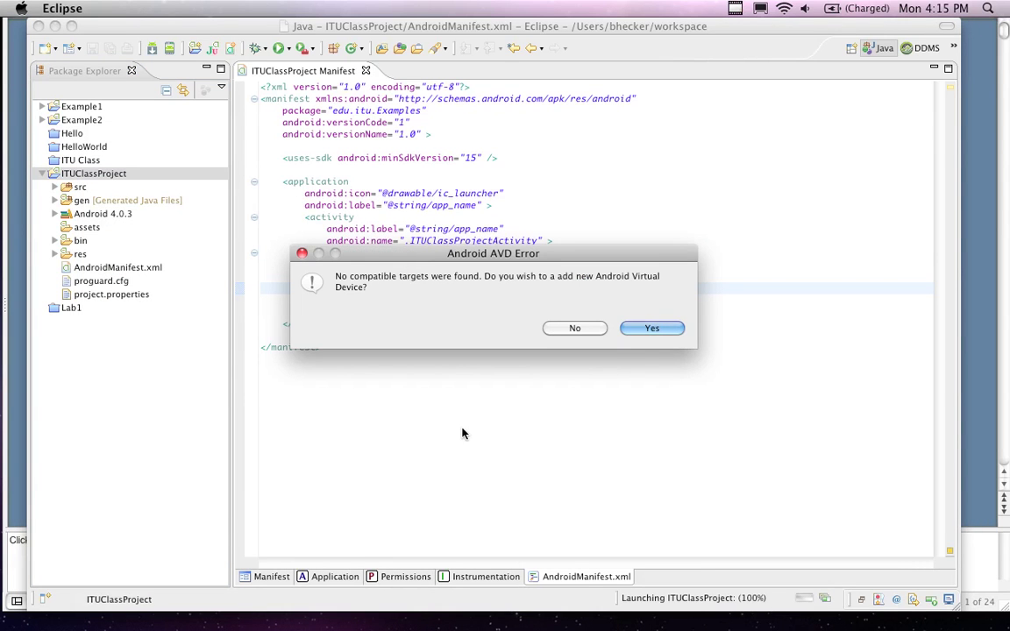
left_click(653, 329)
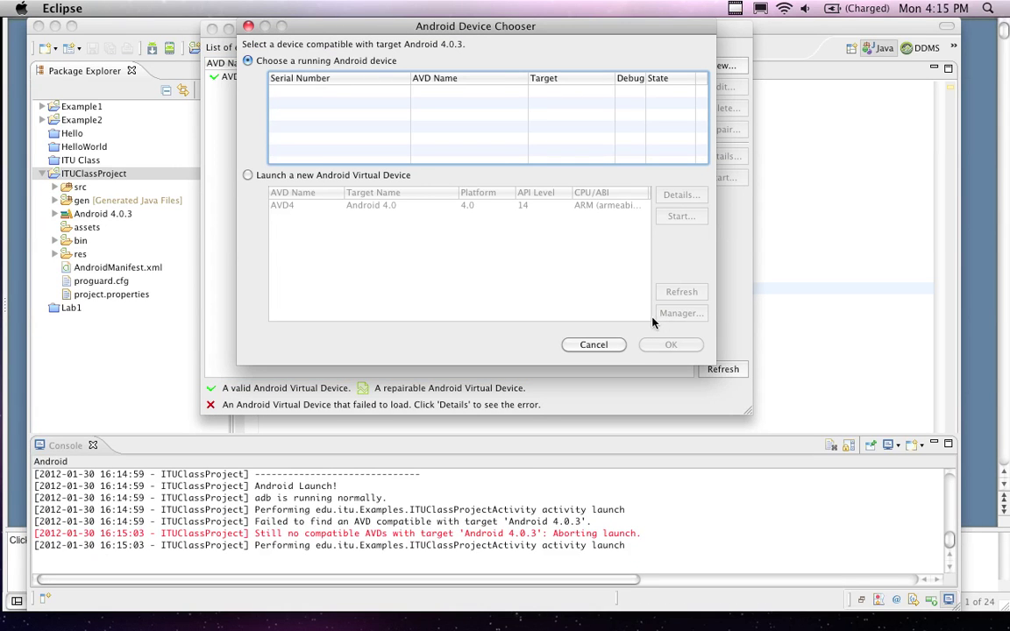
left_click(248, 28)
left_click(211, 28)
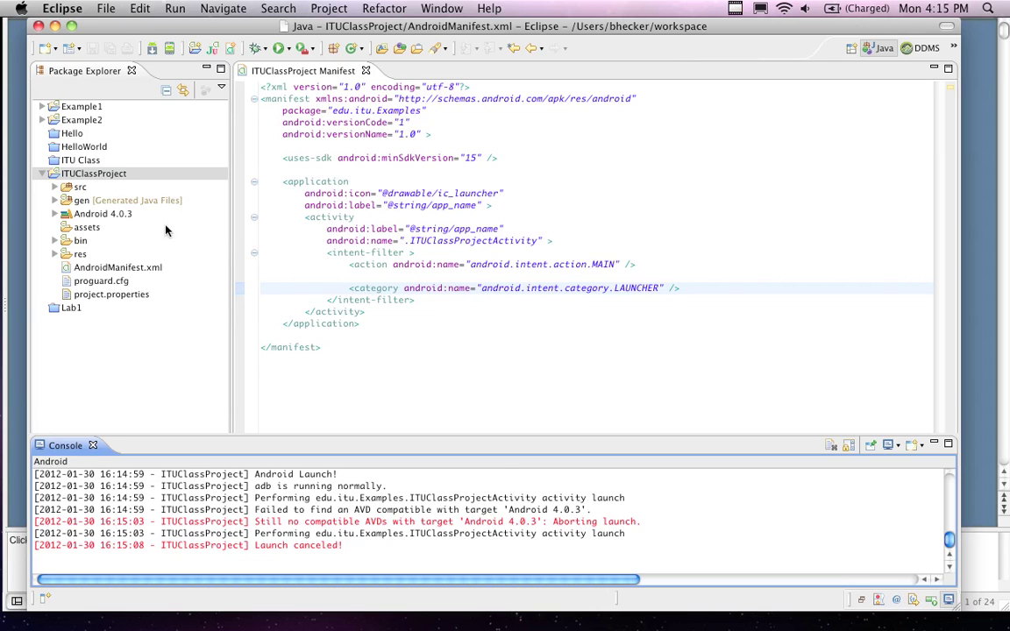
Run ITUClassProject as an Android application again, agree to add a virtual device, and close only the device chooser.
right_click(90, 174)
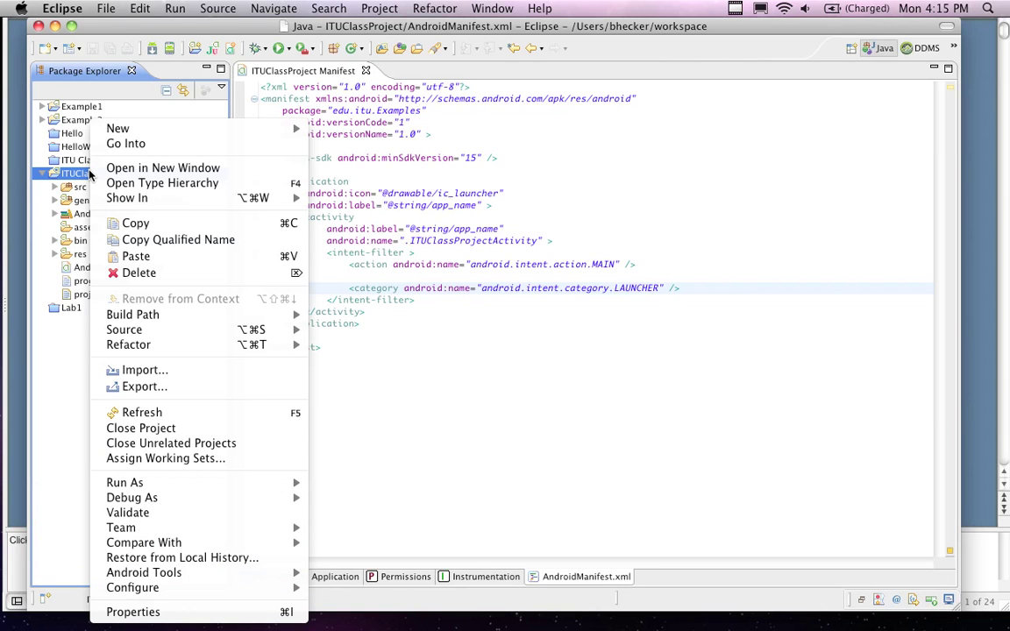
mouse_move(160, 487)
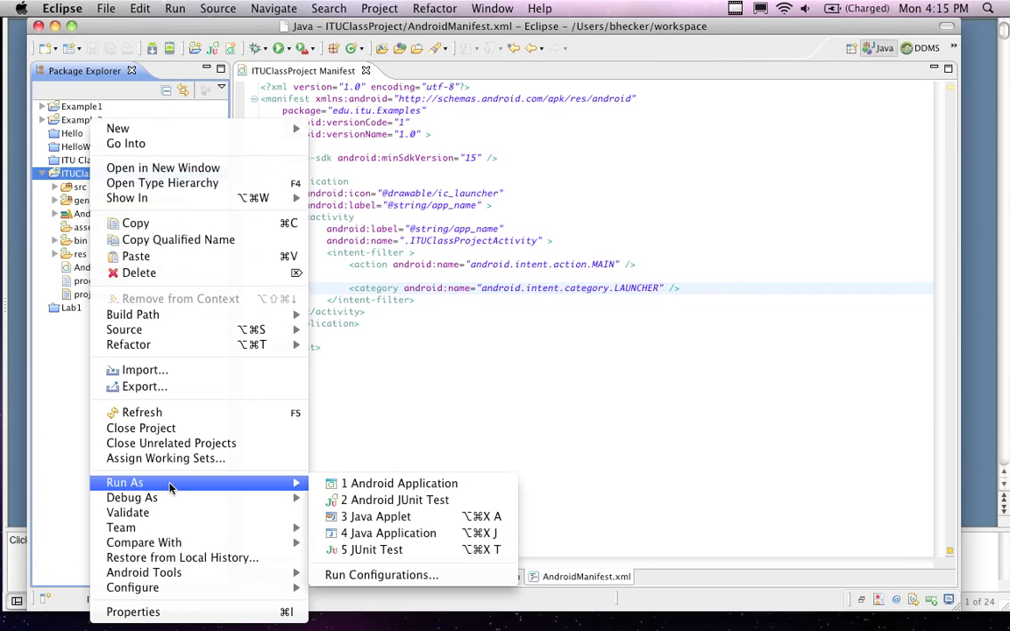
left_click(433, 488)
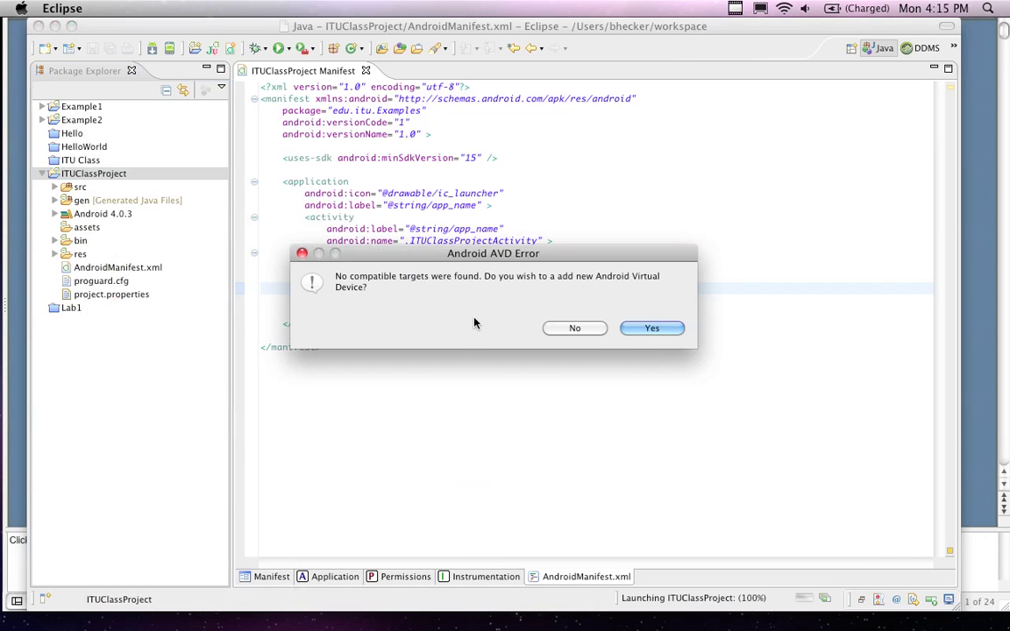
left_click(653, 329)
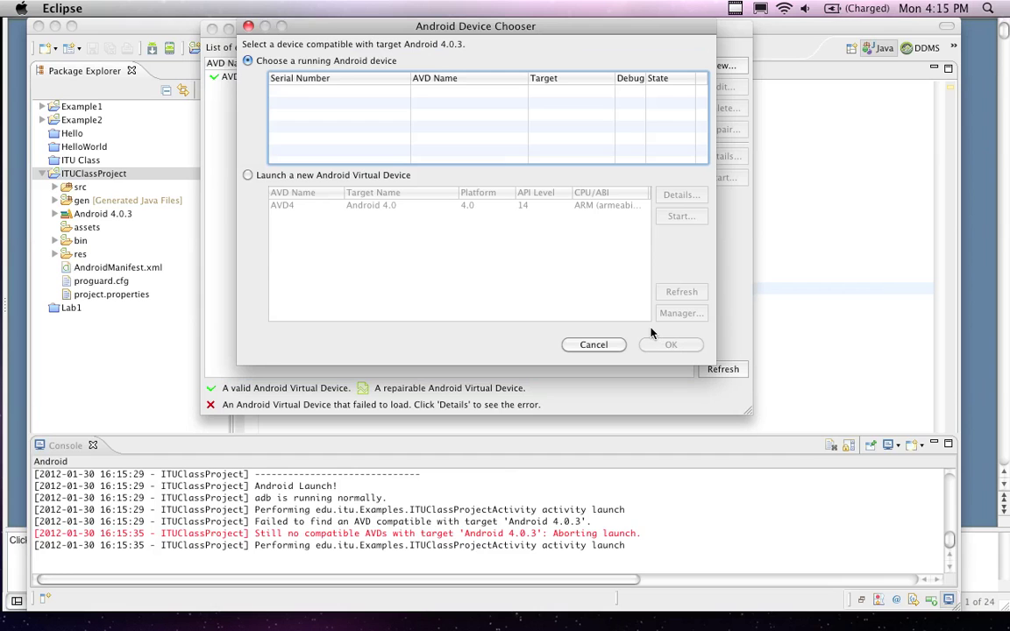
left_click(250, 28)
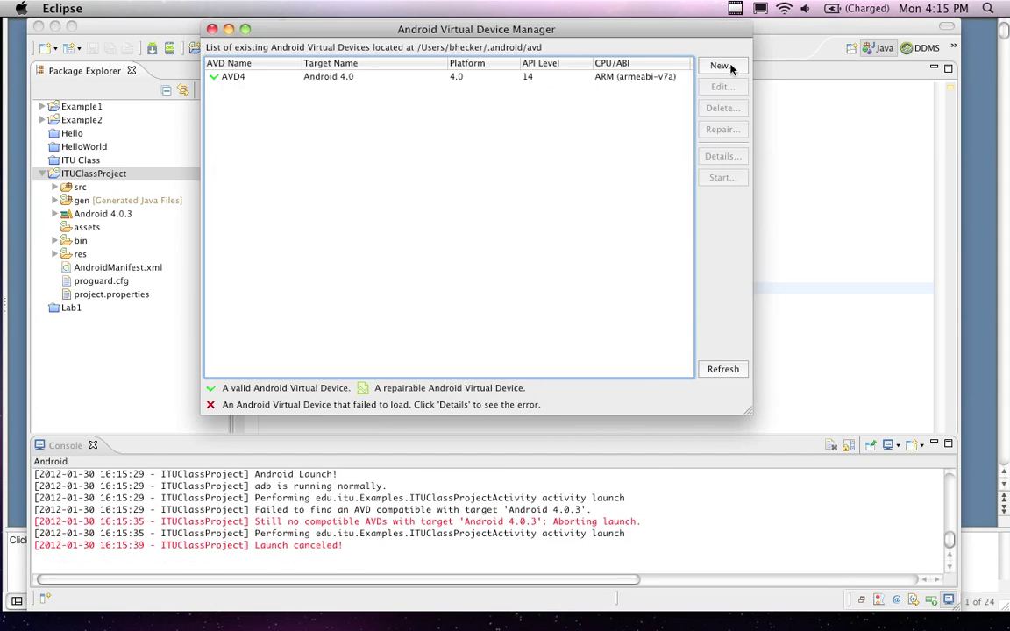
Create a virtual device named ADV43 targeting Android 4.0.3 - API Level 15 and close the AVD Manager.
left_click(728, 66)
type("ADV4")
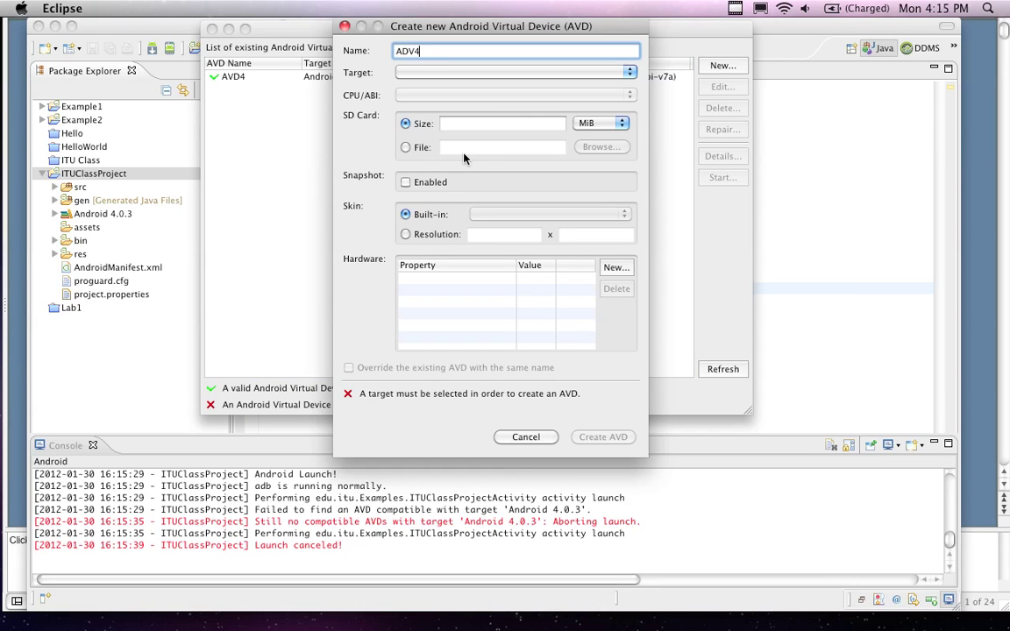
type("3")
left_click(483, 72)
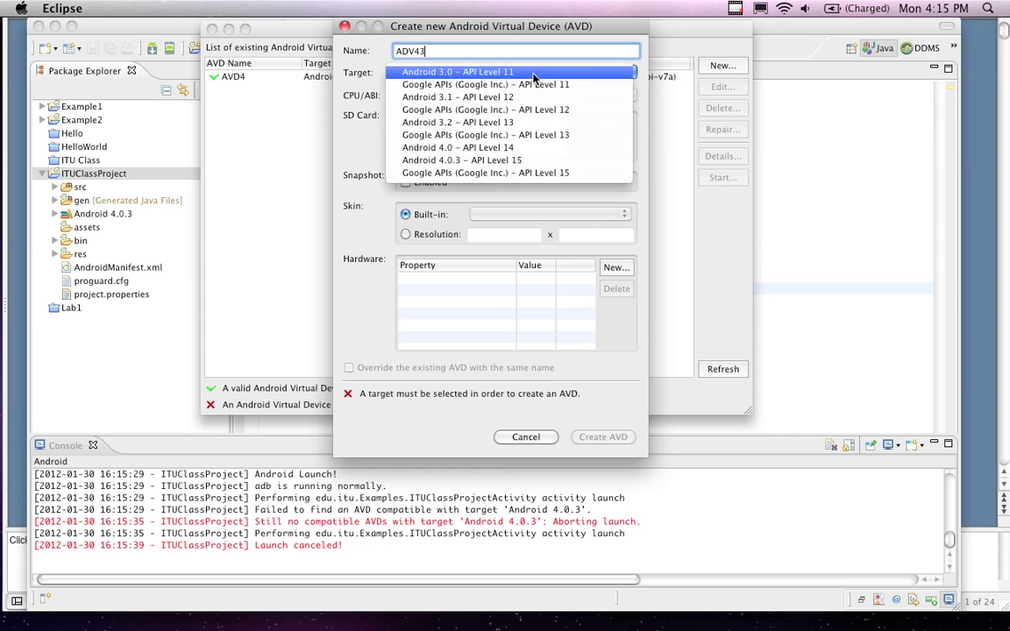
left_click(517, 161)
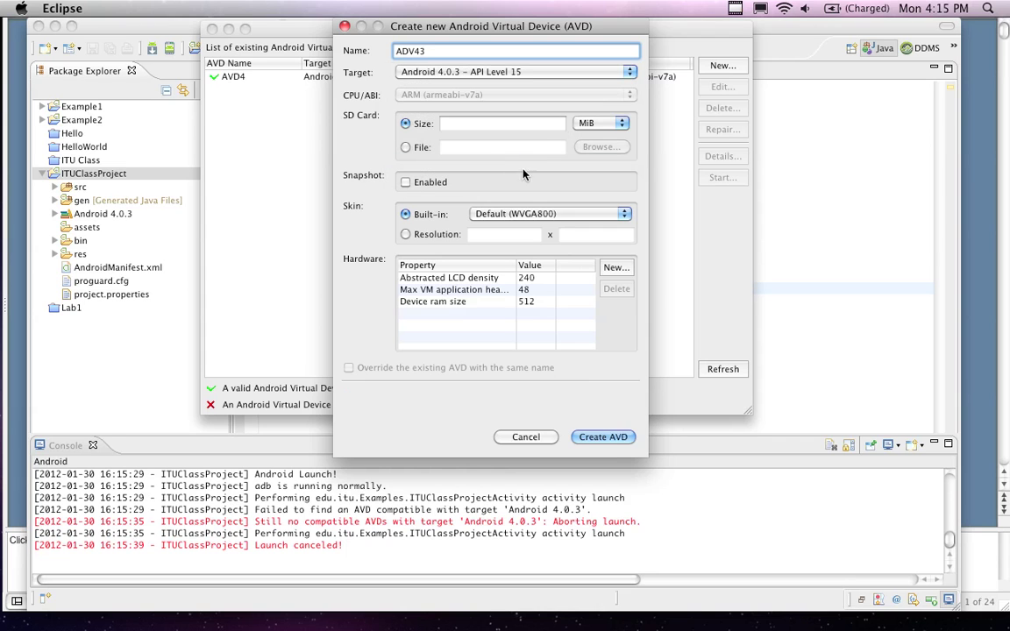
left_click(603, 437)
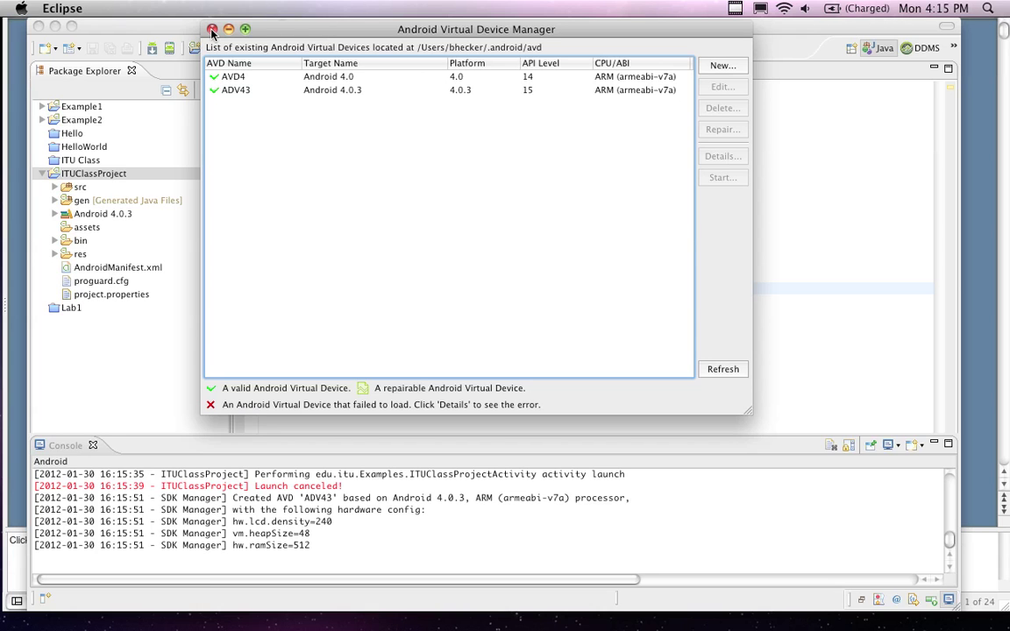
left_click(211, 30)
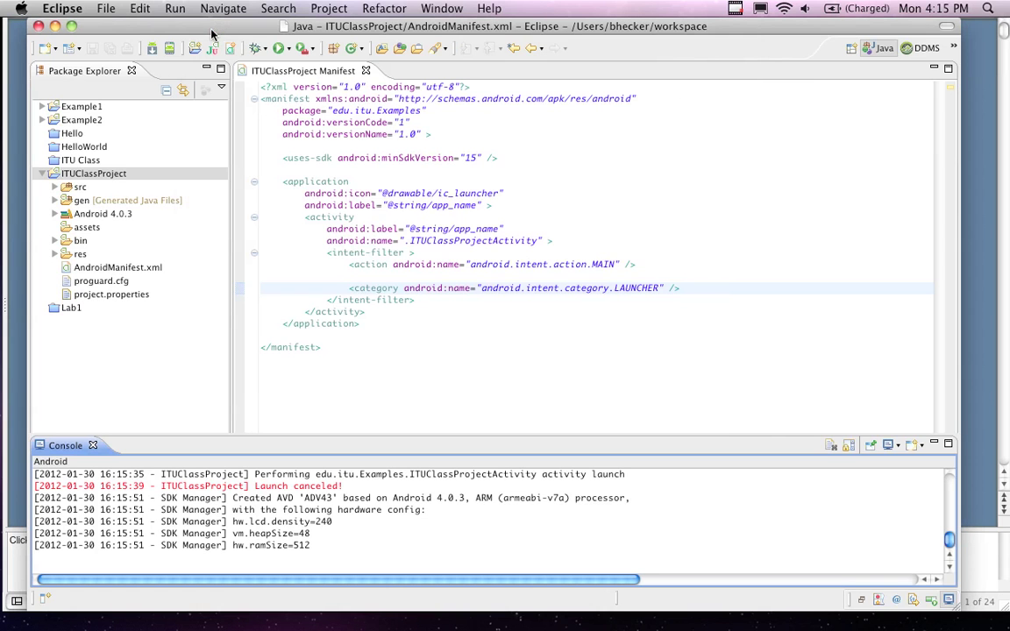
Run ITUClassProject as an Android application on the new ADV43 virtual device.
right_click(85, 179)
mouse_move(132, 483)
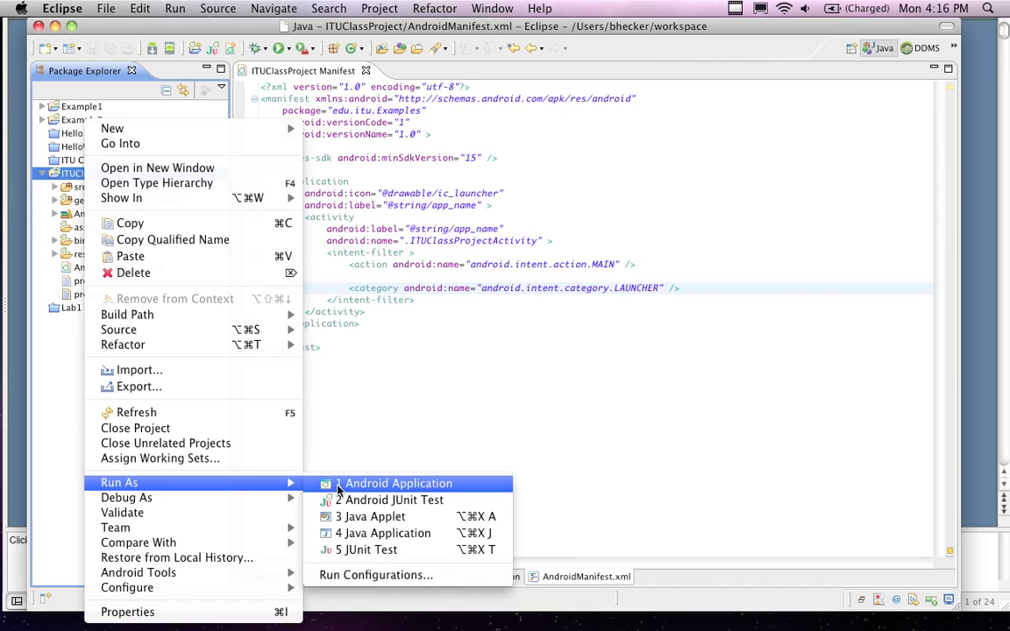
left_click(395, 483)
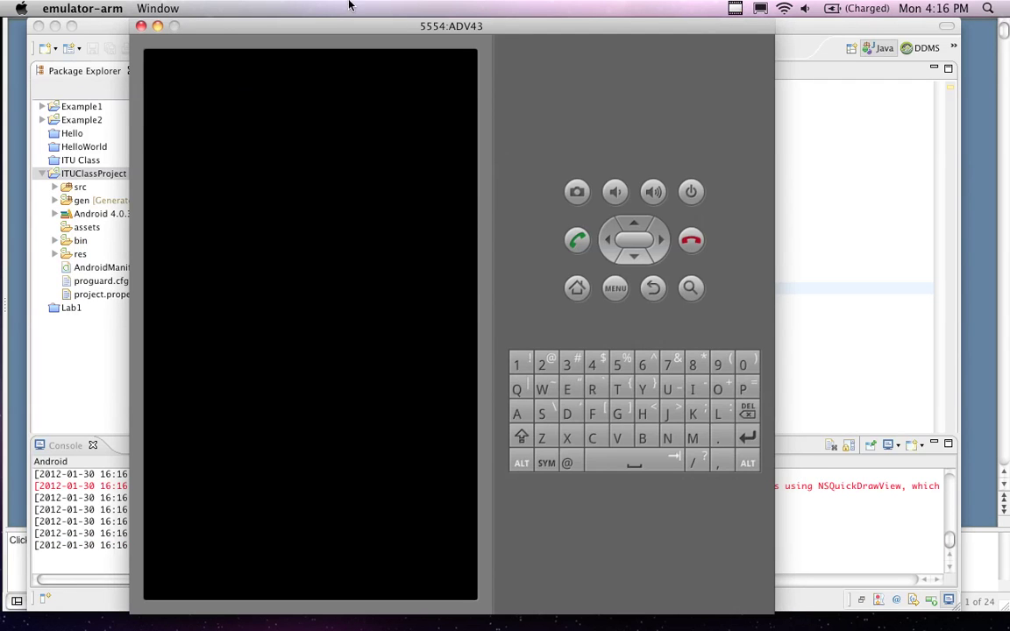
Minimize the emulator and advance the PowerPoint slide show to the slide about compiling Android applications to Dalvik bytecode.
left_click(156, 26)
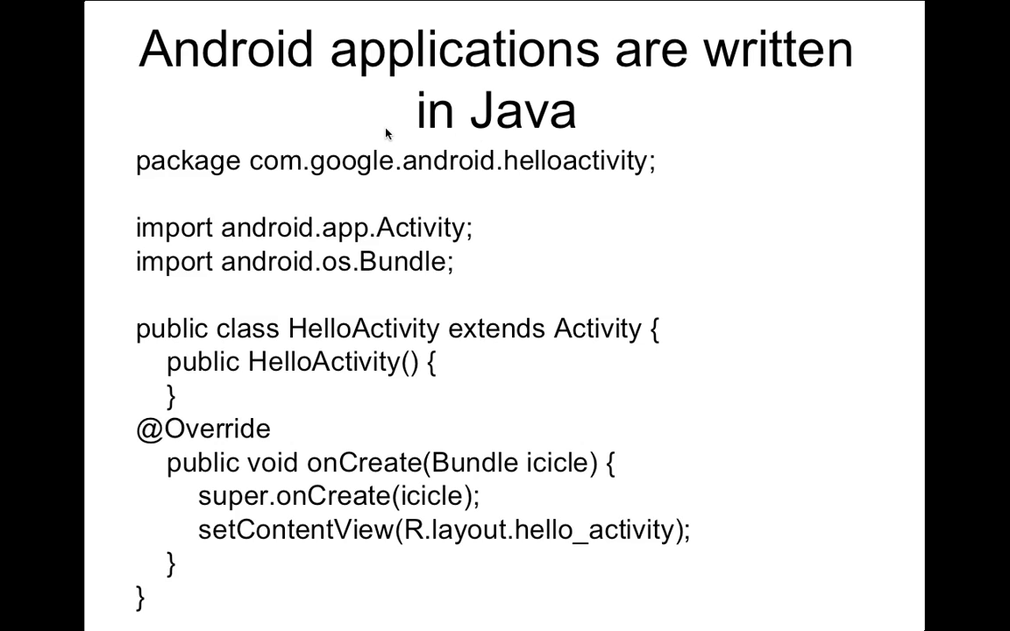
key("Right")
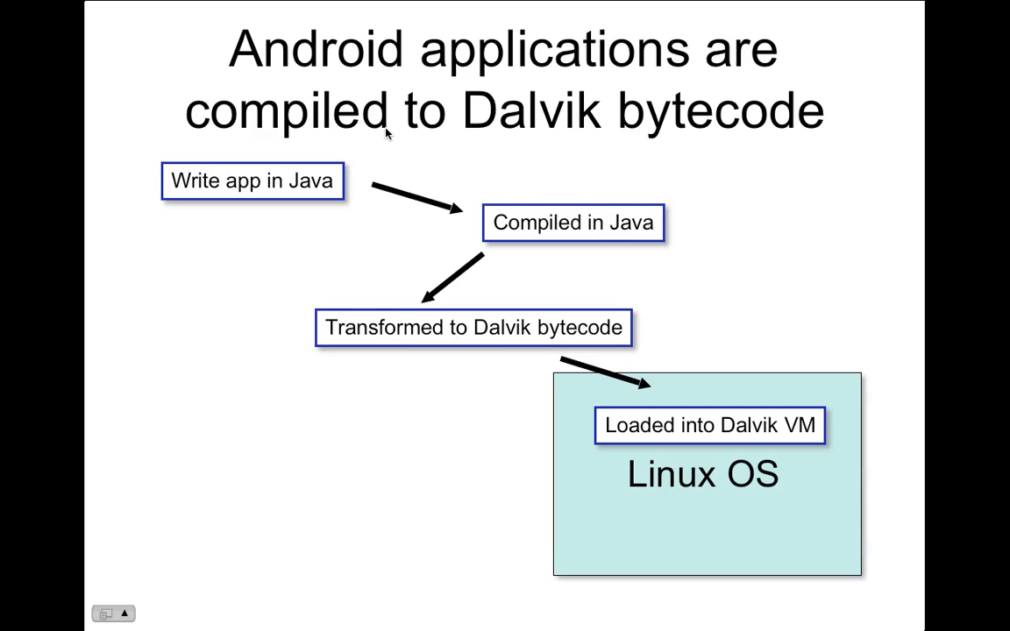